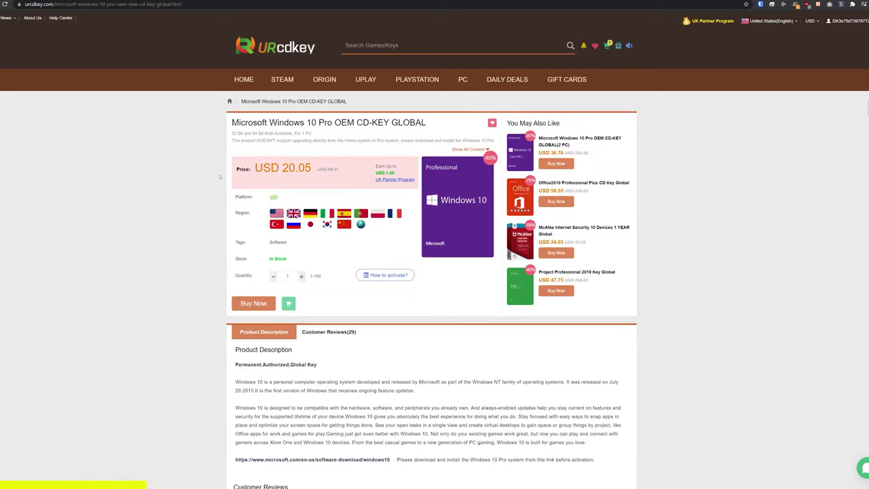
Buy the Windows 10 Pro OEM key with a coupon for USD 15.44 and view its key.
mouse_move(255, 168)
mouse_down()
mouse_move(312, 167)
mouse_move(254, 168)
mouse_up()
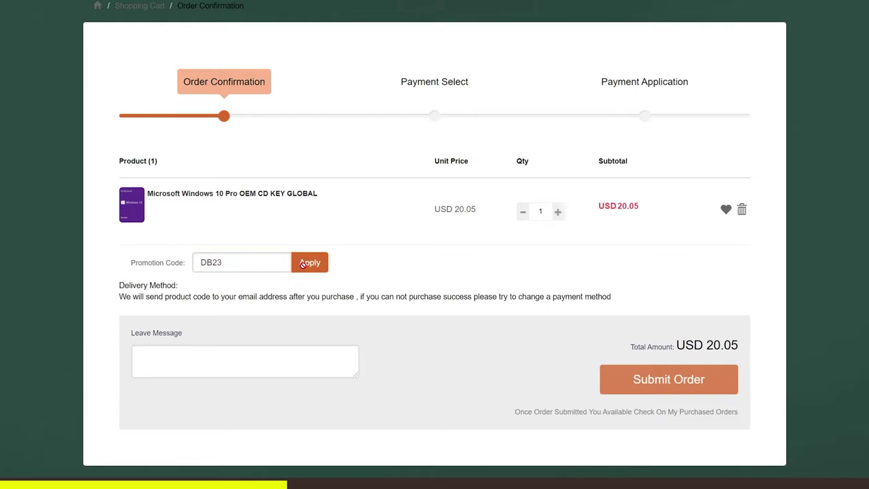
click(310, 262)
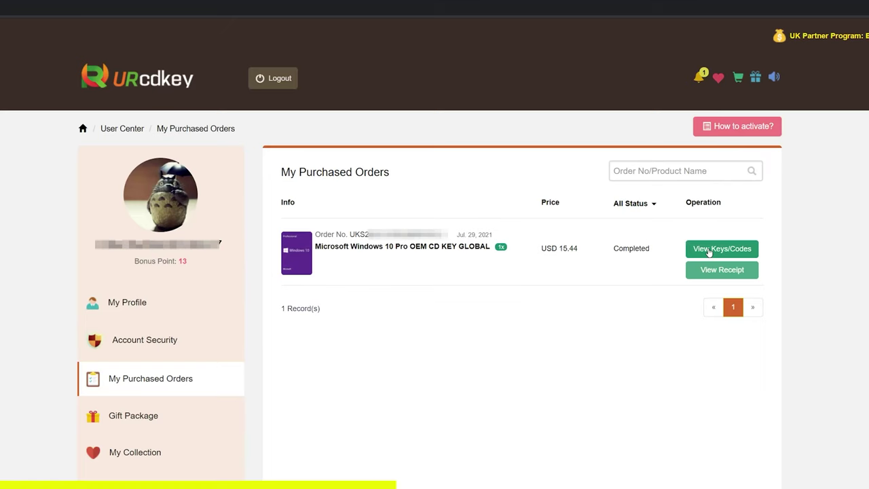
click(708, 250)
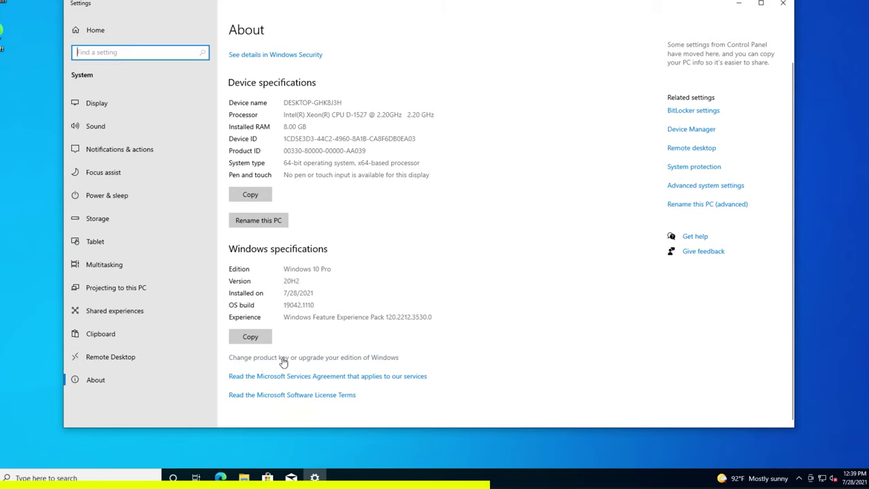
Enter the purchased product key under Activation and activate Windows 10 Pro.
click(285, 358)
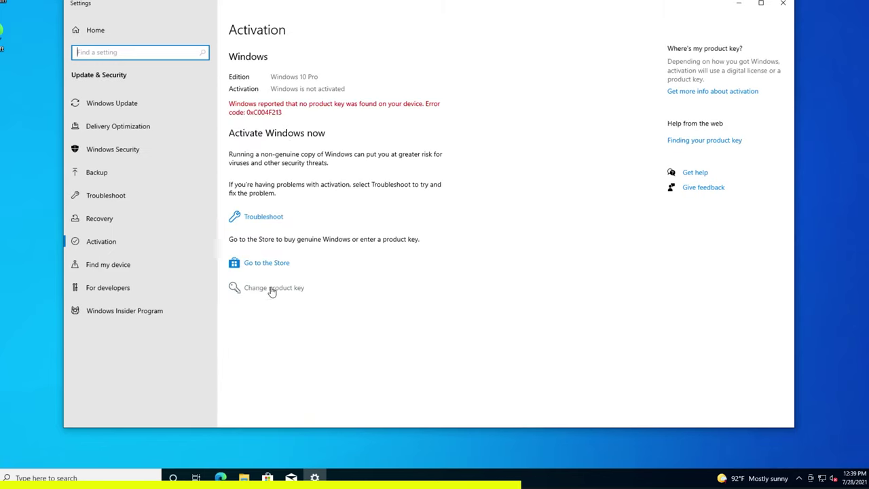
click(272, 290)
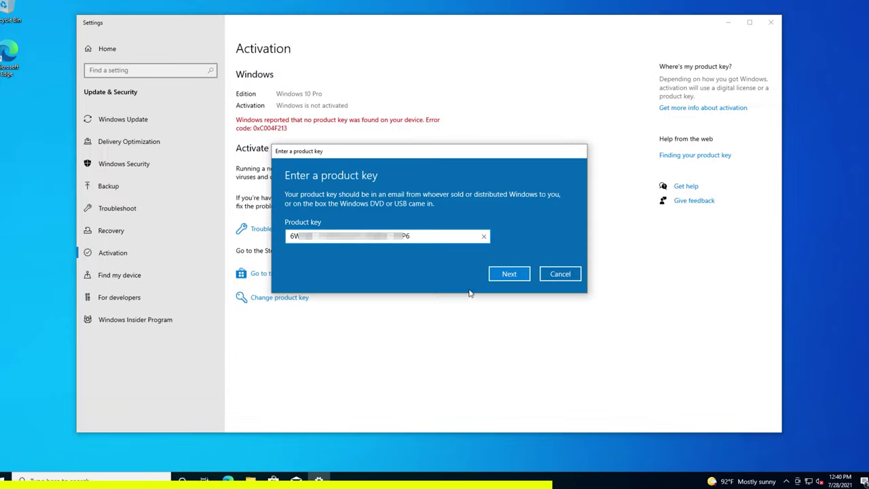
click(503, 275)
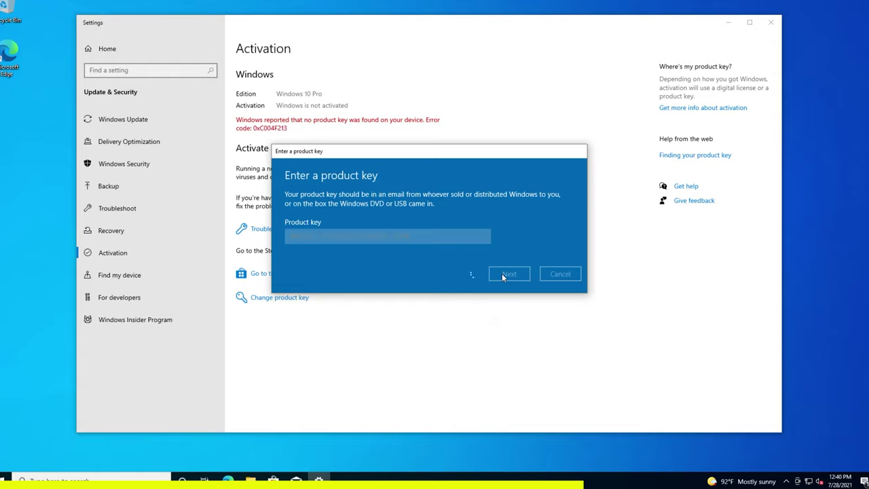
click(505, 250)
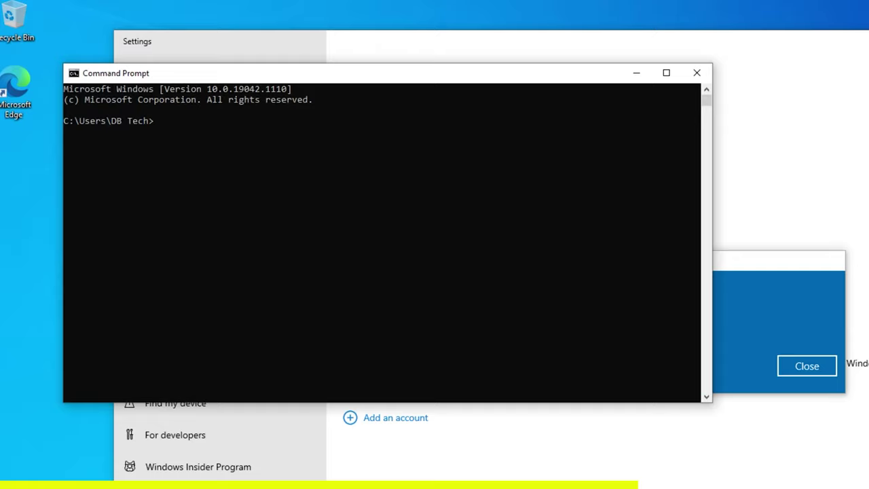
Run slmgr.vbs /xpr to check the Windows activation expiry.
text(s)
text(lmgr.vbs /xp)
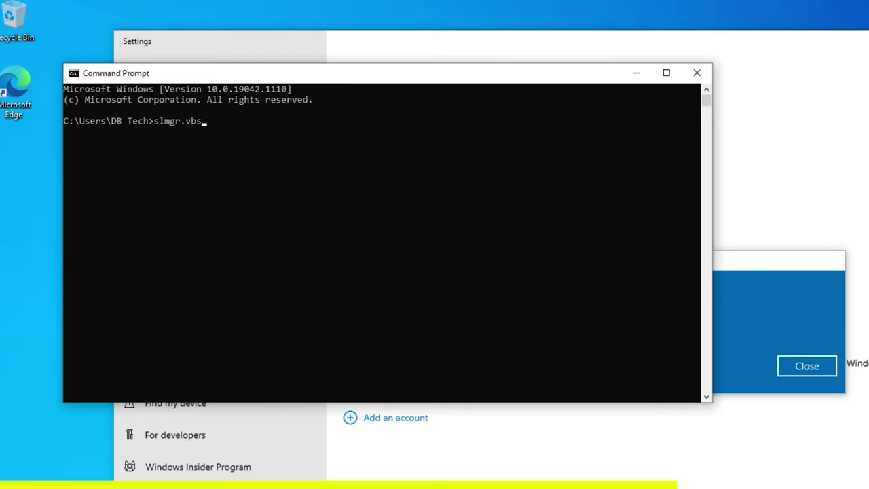
text(r)
key(Return)
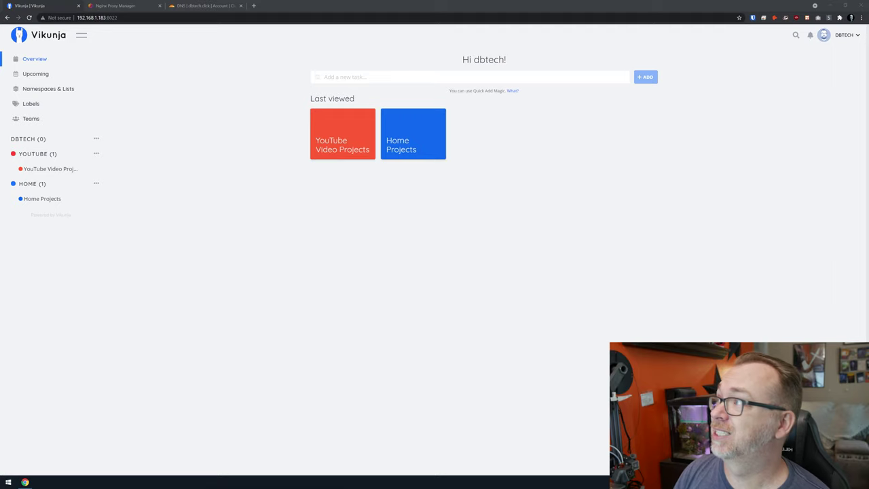
Switch to Vikunja and show the upcoming tasks for 3–10 Sep 2021.
click(543, 85)
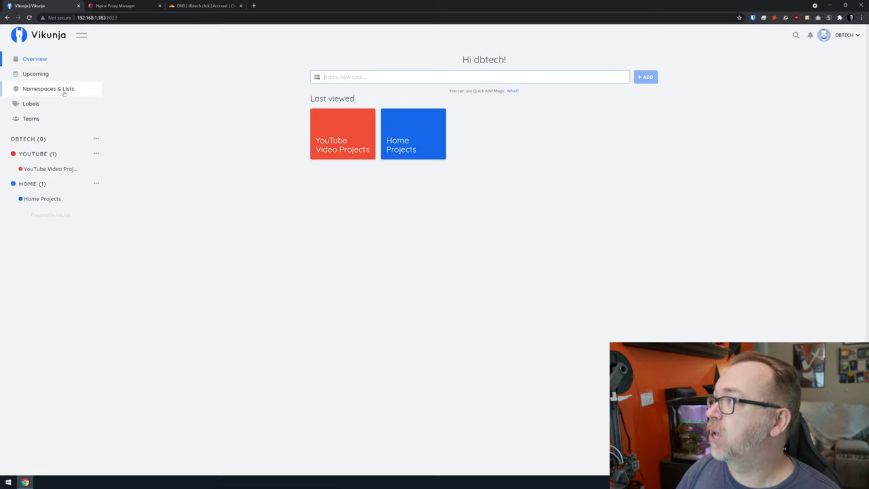
click(30, 73)
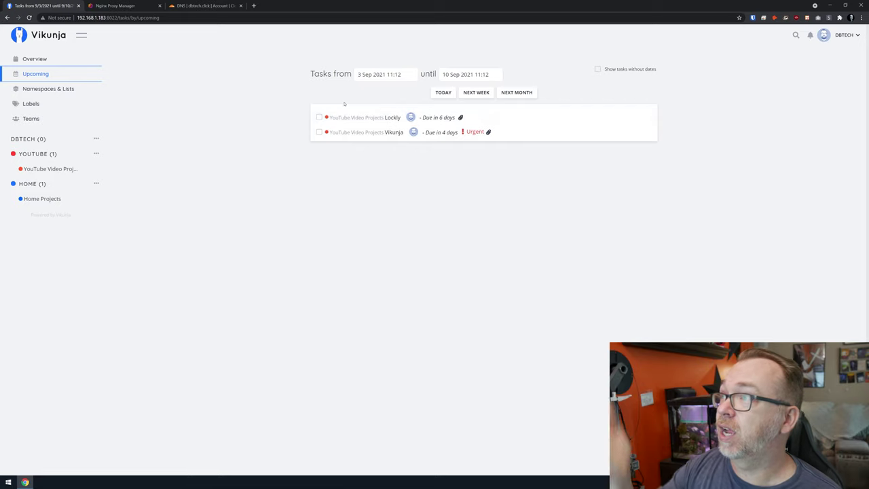
Show the dbtech, YouTube and Home namespaces with their lists.
click(59, 90)
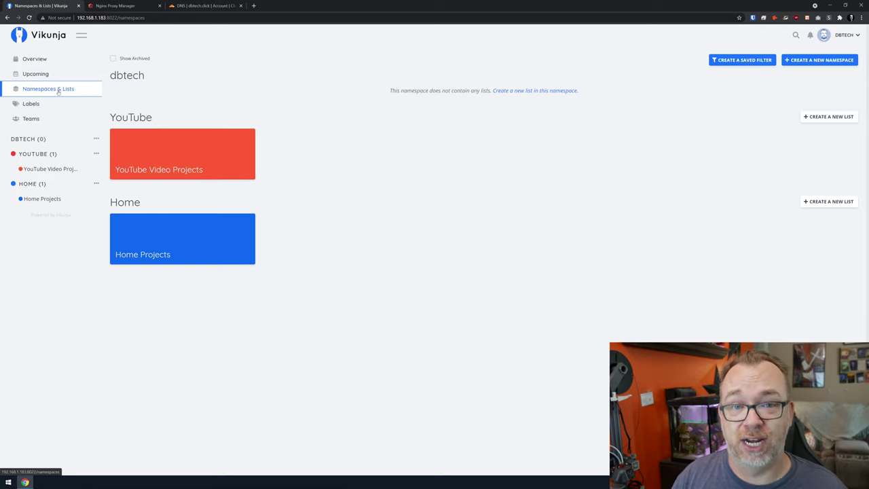
Browse the Labels and Teams pages, then open the YouTube Video Projects list.
click(51, 103)
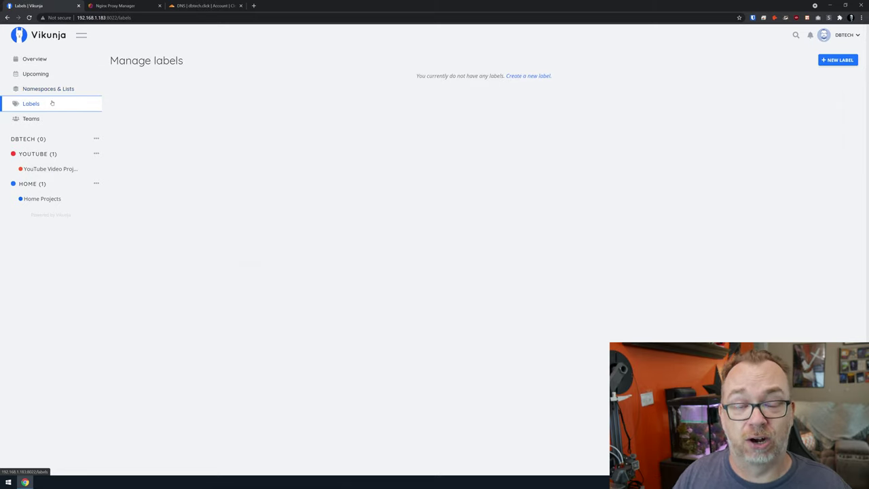
click(54, 118)
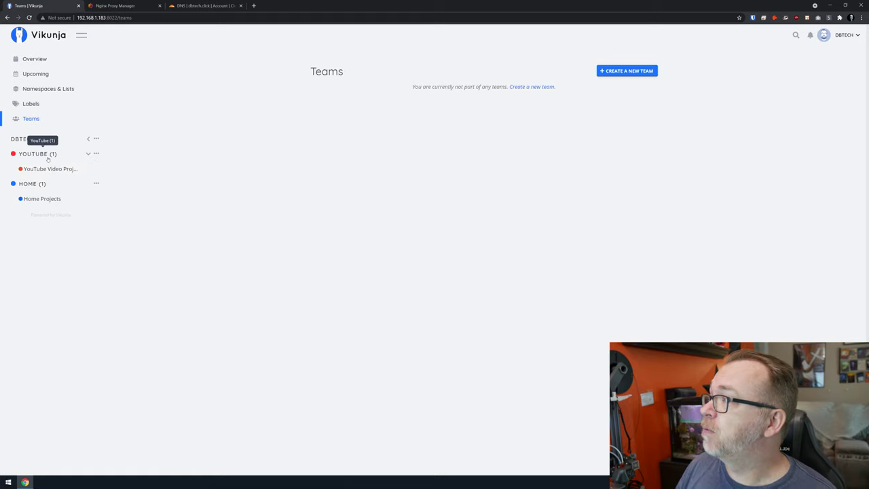
click(51, 169)
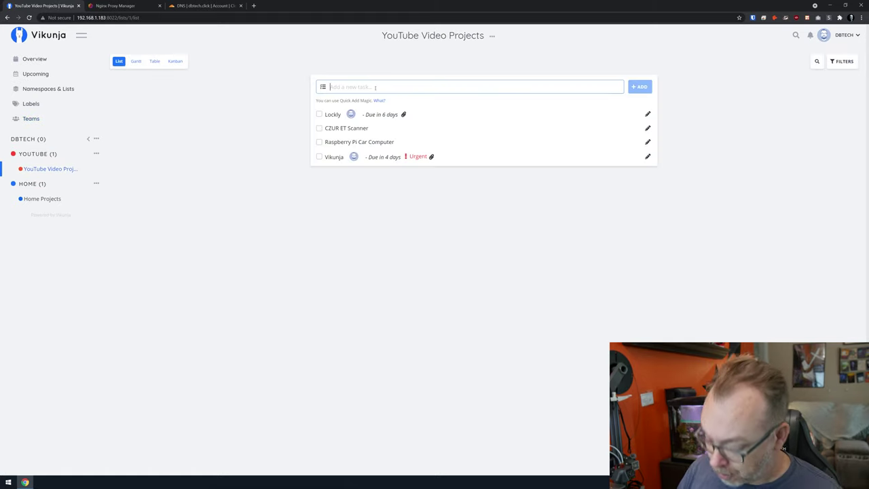
Create task #5 'Demo Project' in YouTube Video Projects and open its details.
text(Demo Project)
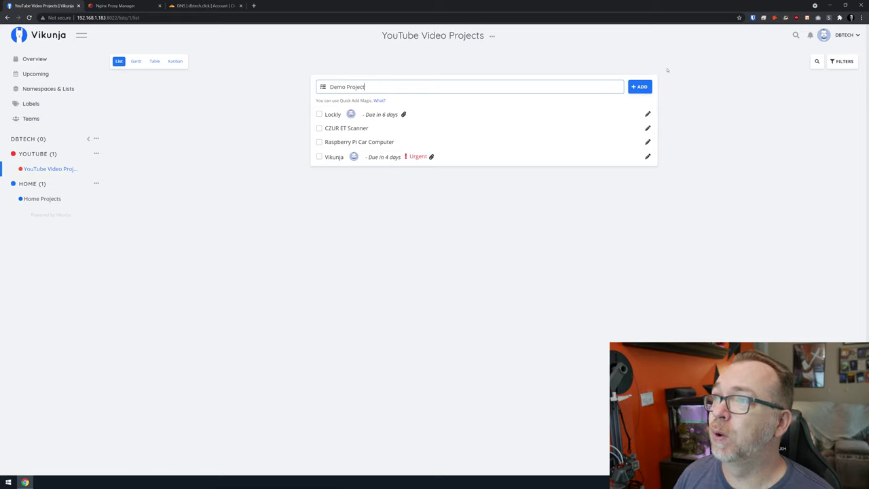
click(640, 86)
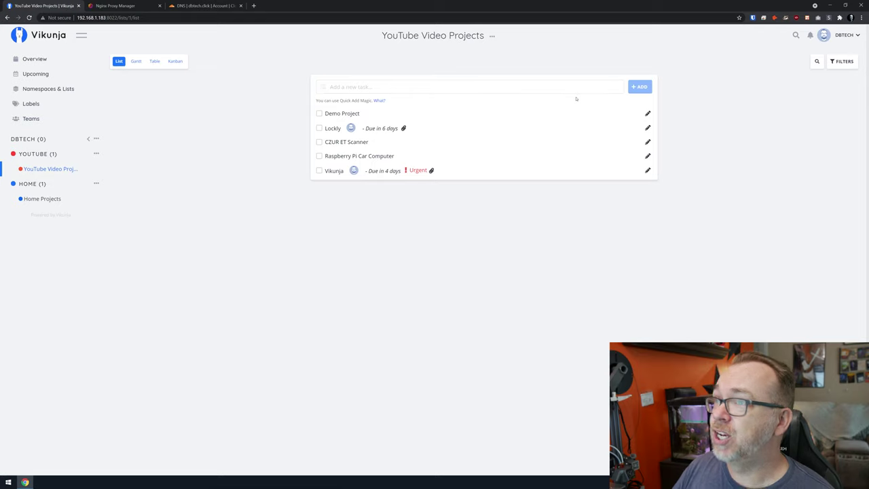
click(355, 114)
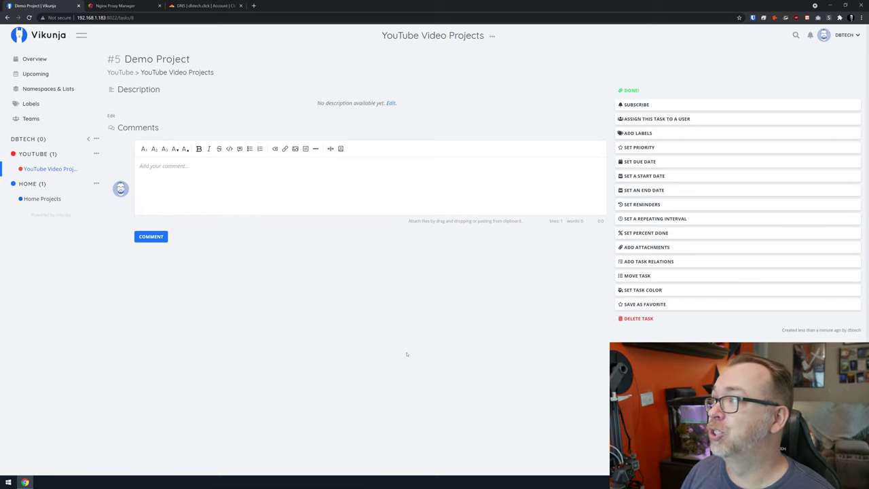
Save the description 'This is a video description!' and toggle the task's done status.
click(391, 104)
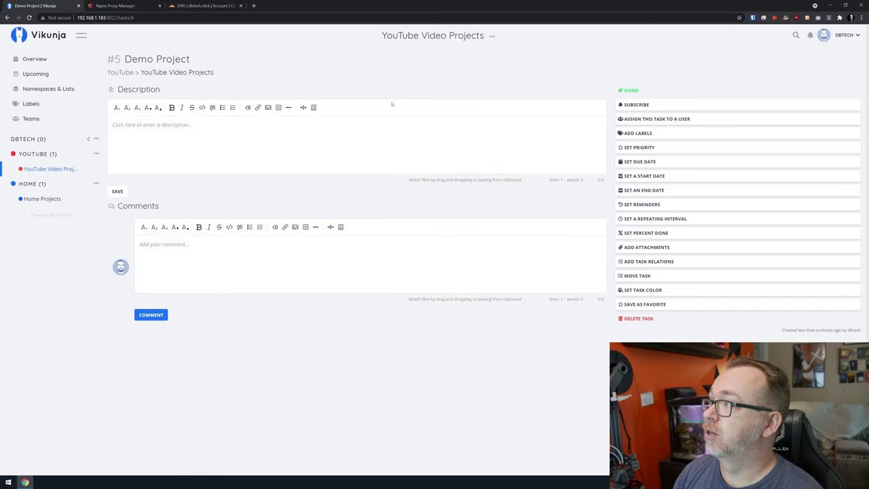
text(Th)
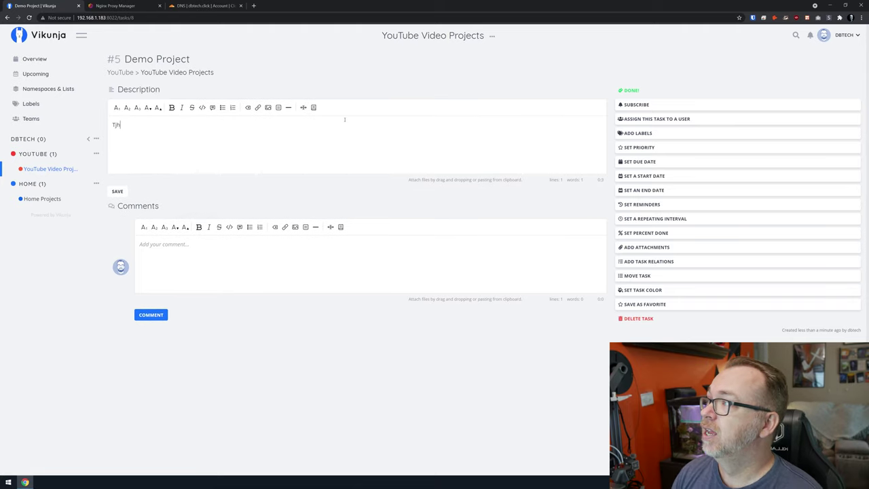
text(is is a video sescription)
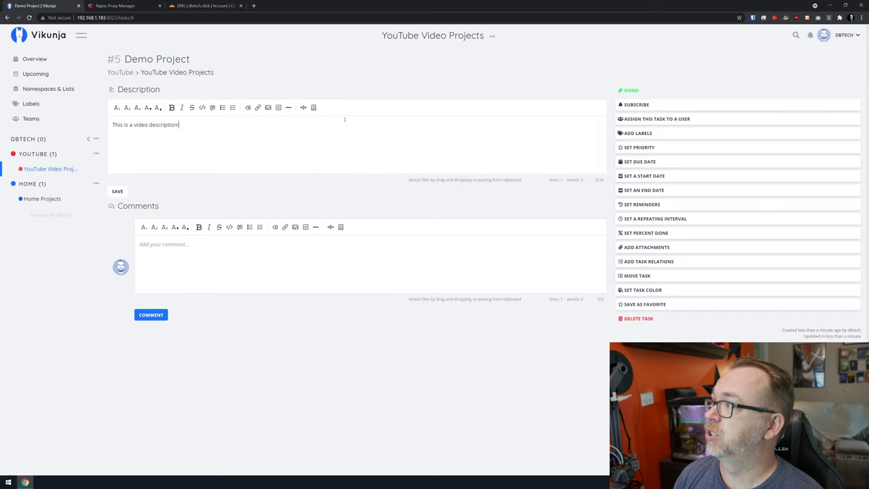
click(118, 191)
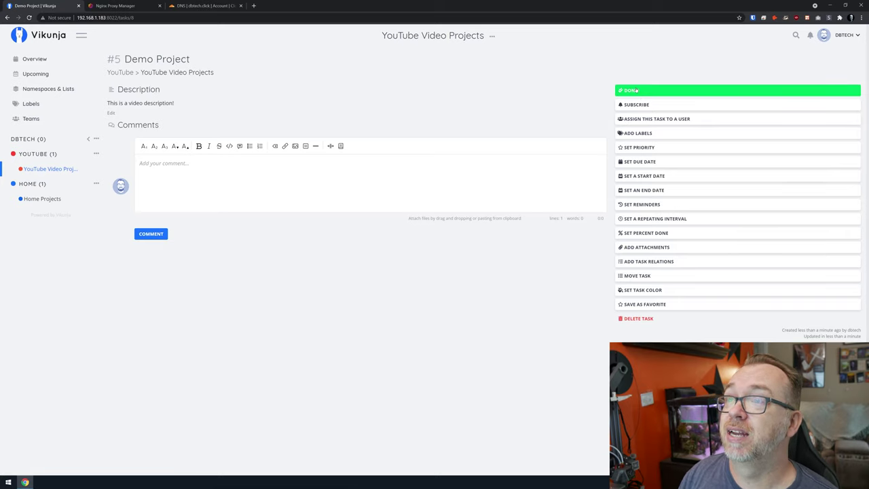
click(635, 90)
Revert the done status and assign the task to the matching user.
click(635, 90)
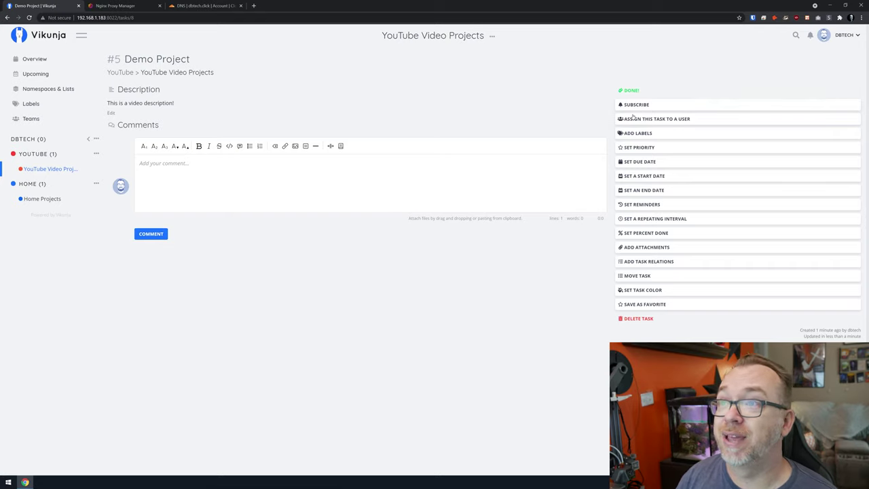
click(638, 118)
text(d)
key(Return)
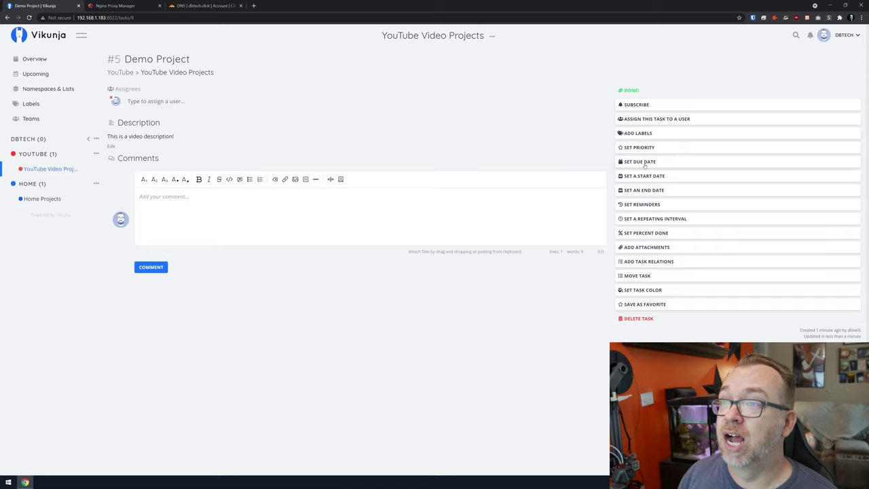
Set the due date to Sep 8, 2021 at 11:00 AM.
click(644, 163)
click(422, 102)
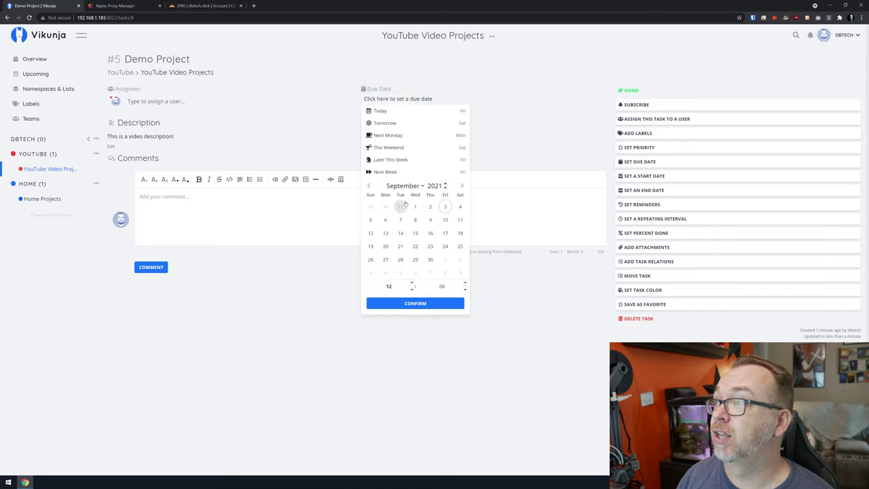
click(414, 220)
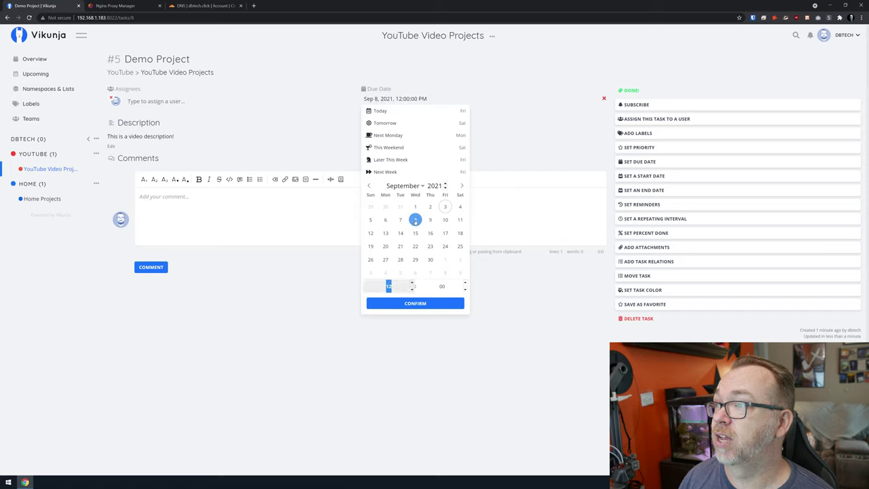
click(412, 283)
click(411, 284)
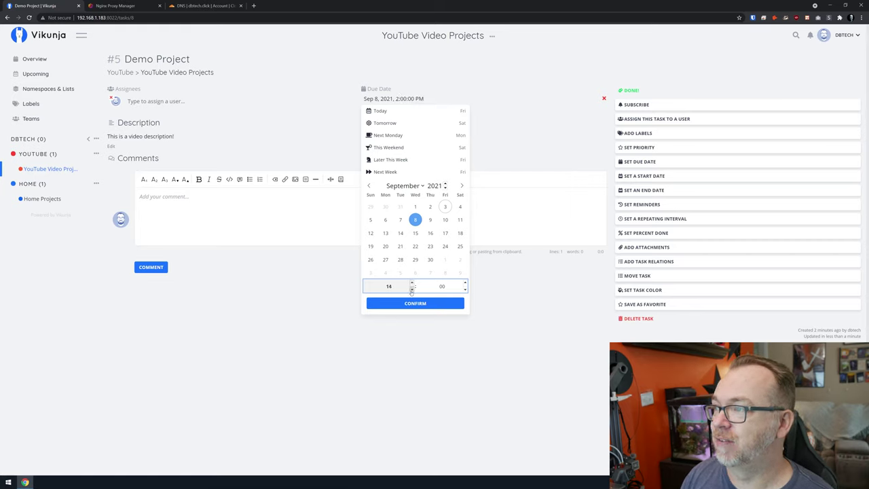
click(411, 288)
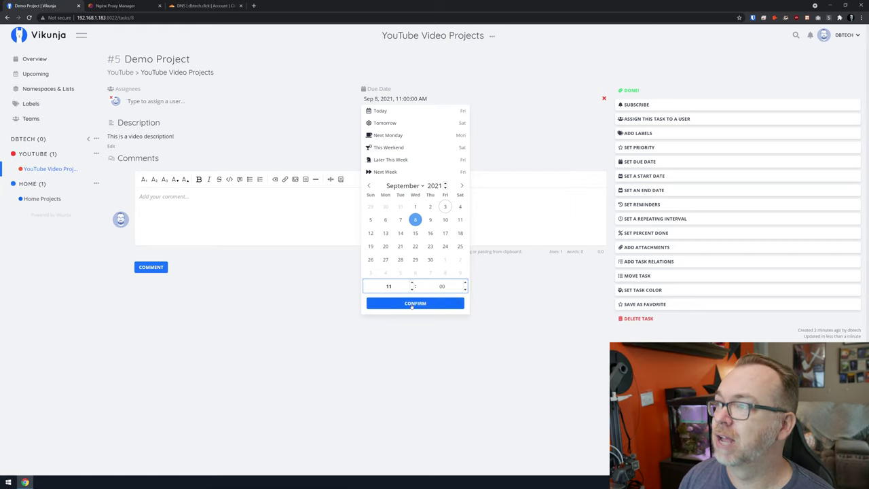
click(415, 304)
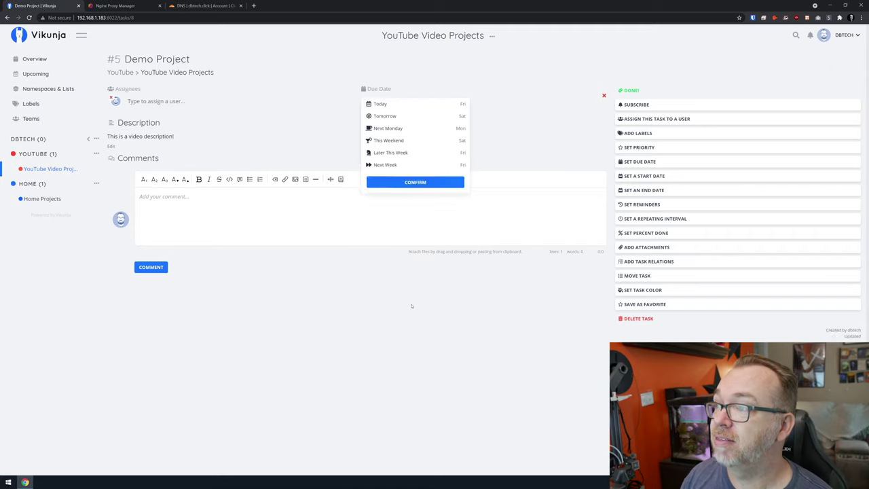
Set the task's start date to Sep 6, 2021 at 12:00 PM.
click(644, 175)
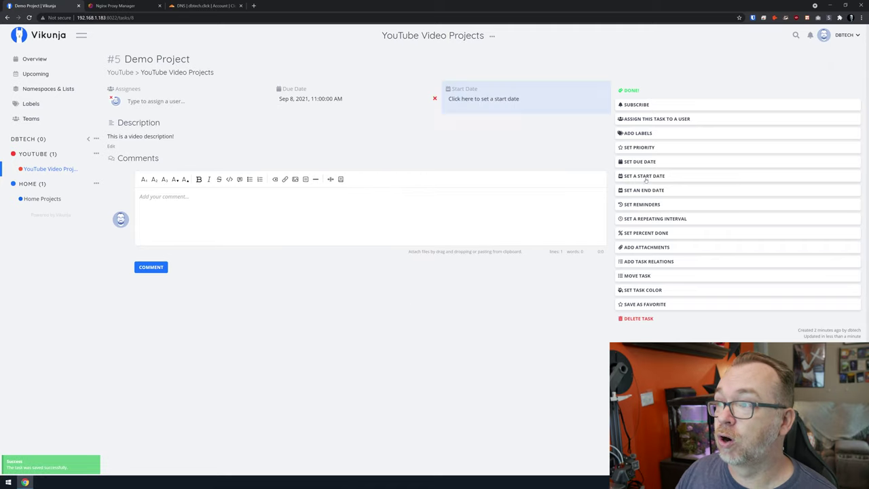
click(487, 99)
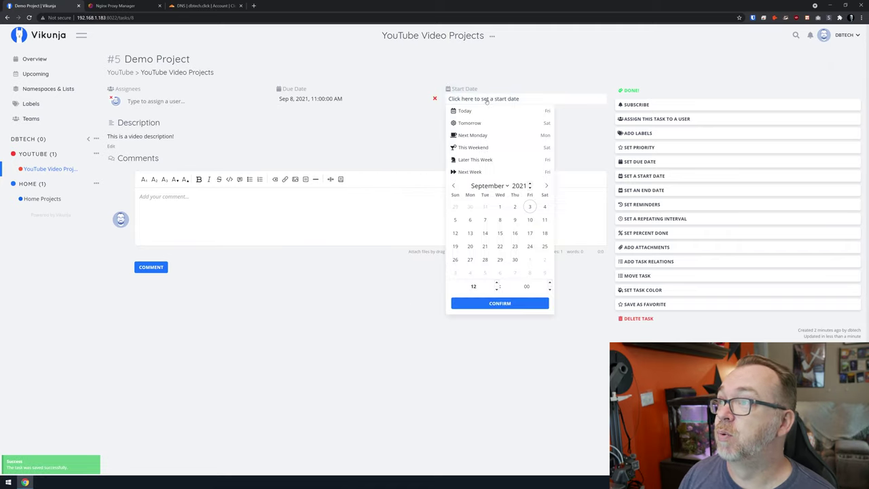
click(470, 220)
click(493, 303)
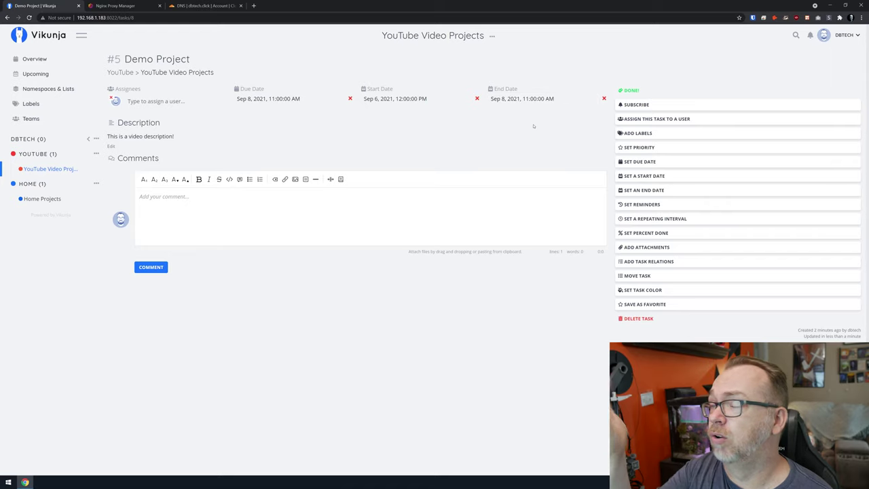
Add a reminders field, mark the task 50% done, and add an Attachments section.
click(636, 207)
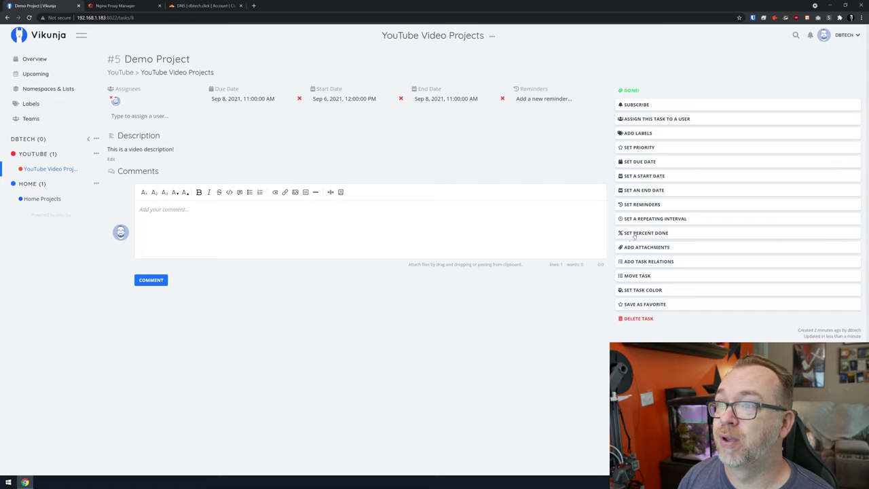
click(634, 234)
click(292, 100)
click(287, 147)
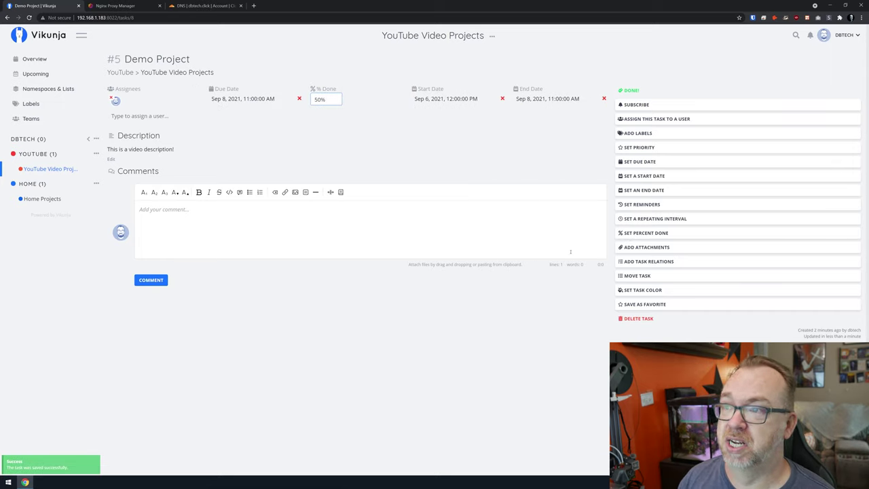
click(628, 248)
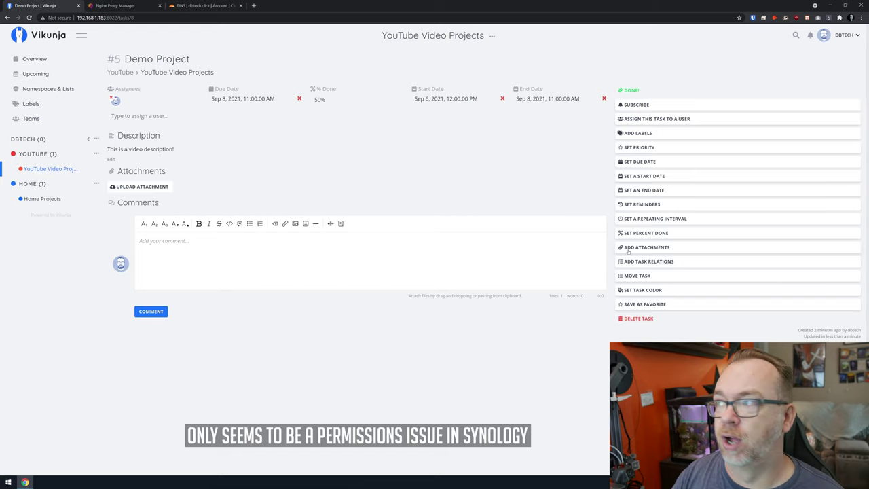
Upload docker-compose.txt from the Downloads folder as an attachment to Demo Project.
click(161, 187)
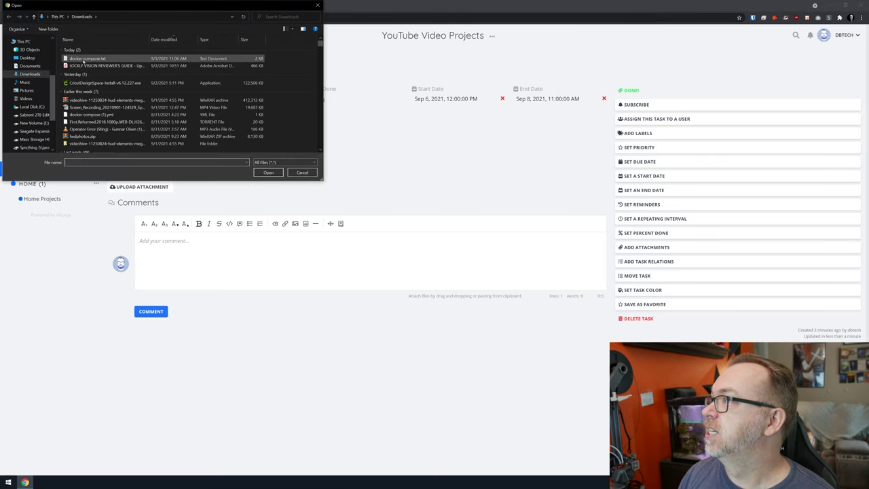
double_click(84, 59)
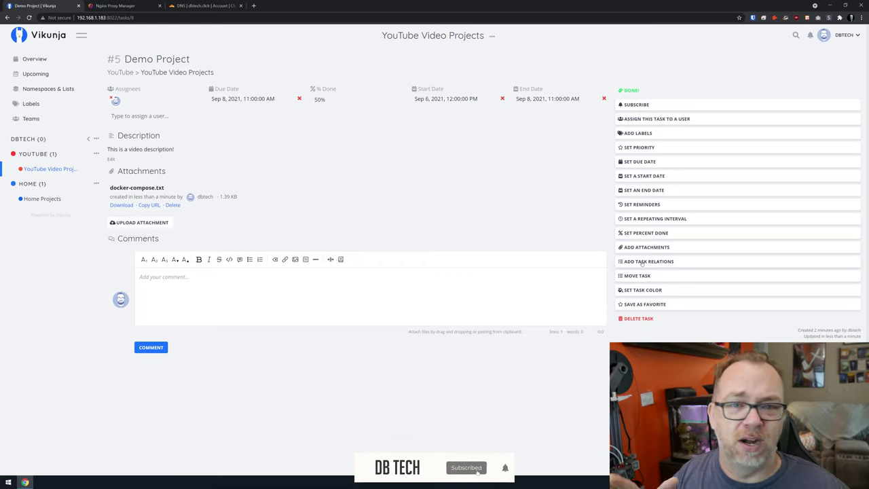
Give Demo Project the green #00db60 colour, mark it favorite, and go to Upcoming.
click(623, 293)
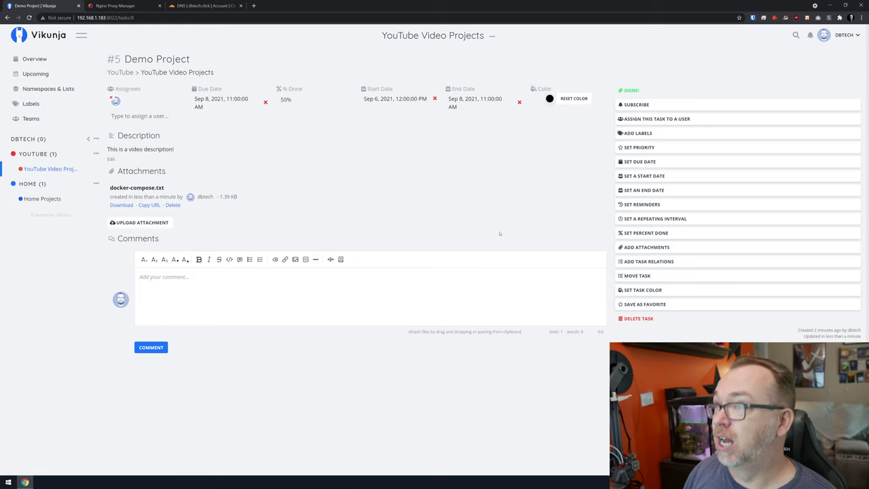
click(551, 108)
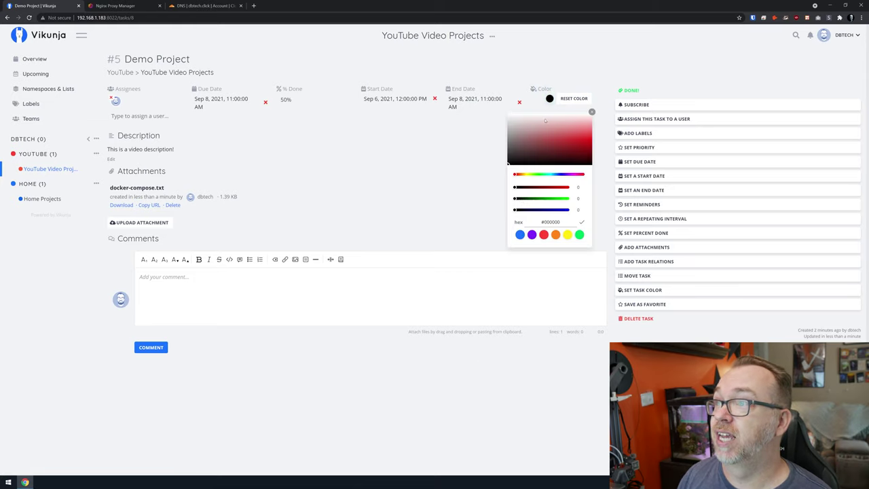
click(579, 235)
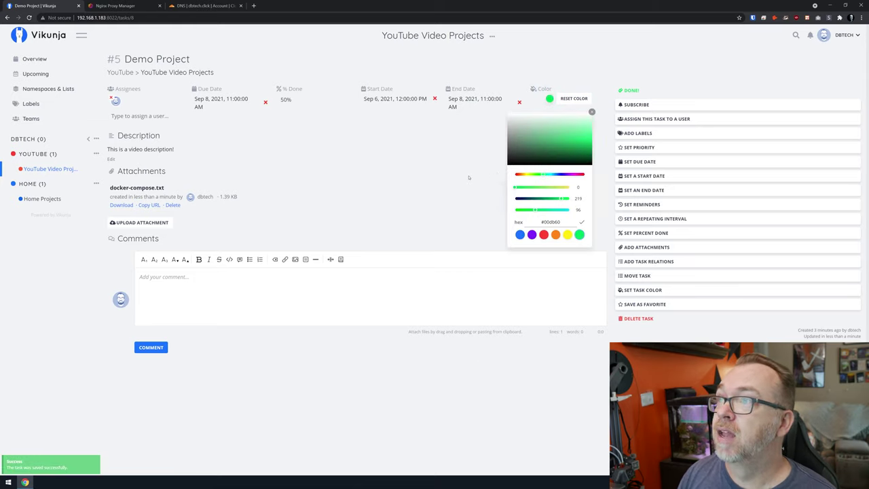
click(592, 293)
click(638, 304)
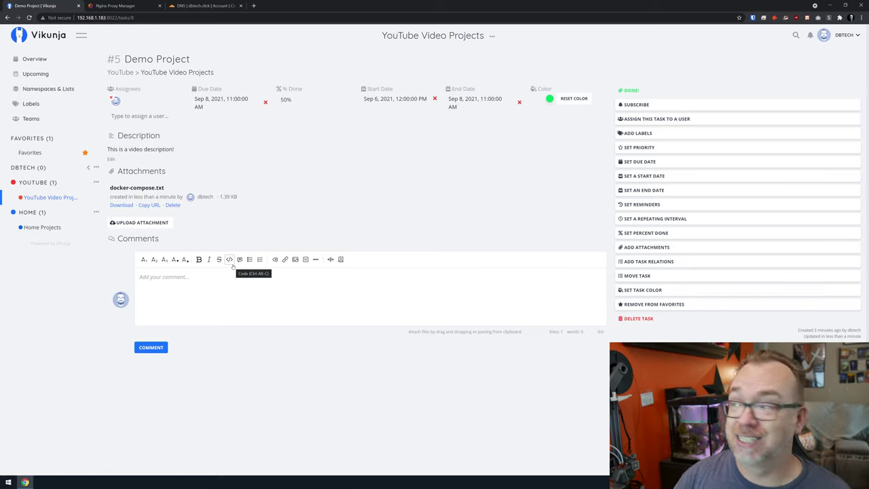
click(37, 74)
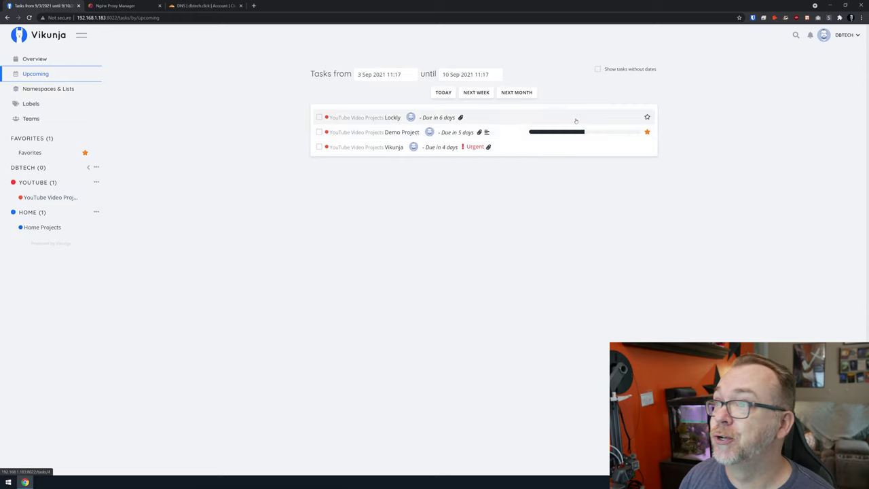
Star the Vikunja and Lockly tasks and briefly toggle showing tasks without dates.
click(647, 146)
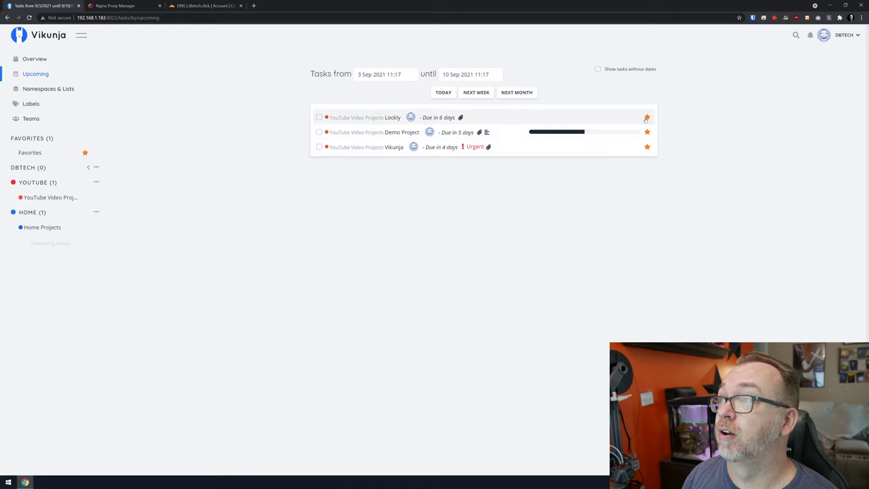
click(645, 118)
click(598, 70)
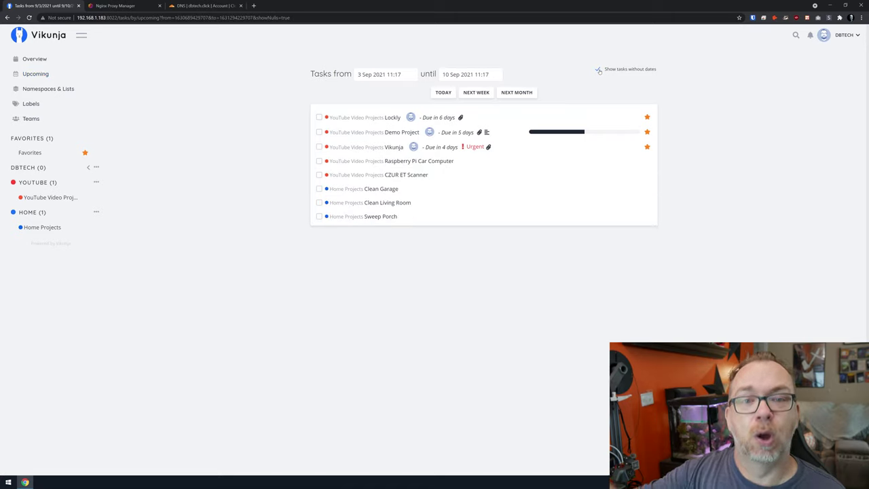
click(598, 70)
Set the Upcoming range from today through next month, 3 Sep to 3 Oct 2021.
click(466, 93)
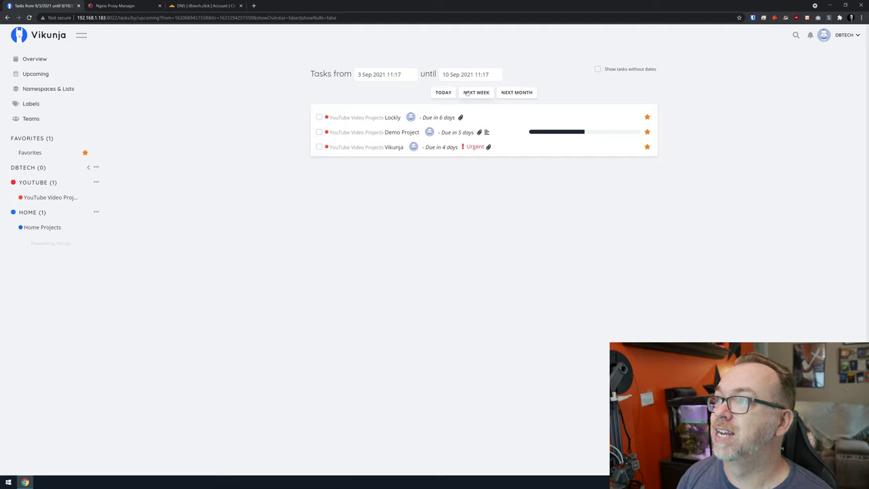
click(454, 95)
click(516, 93)
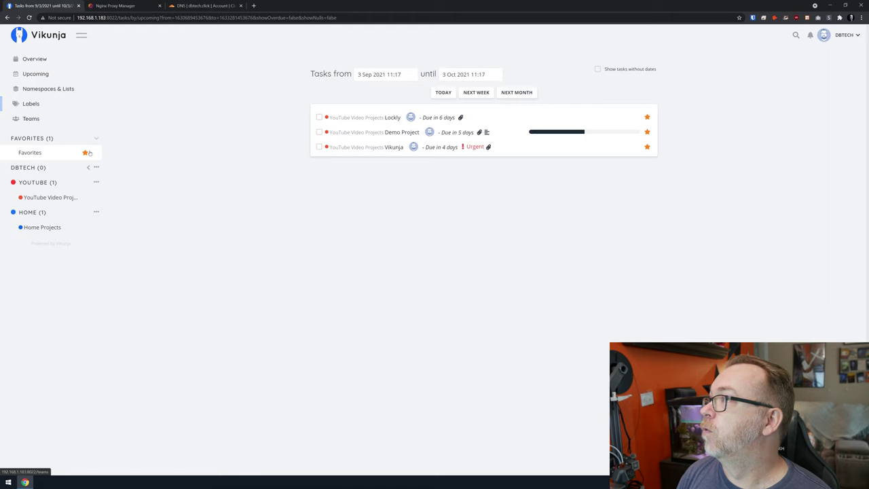
Check Demo Project's details via Overview, then return to the YouTube Video Projects list.
click(361, 135)
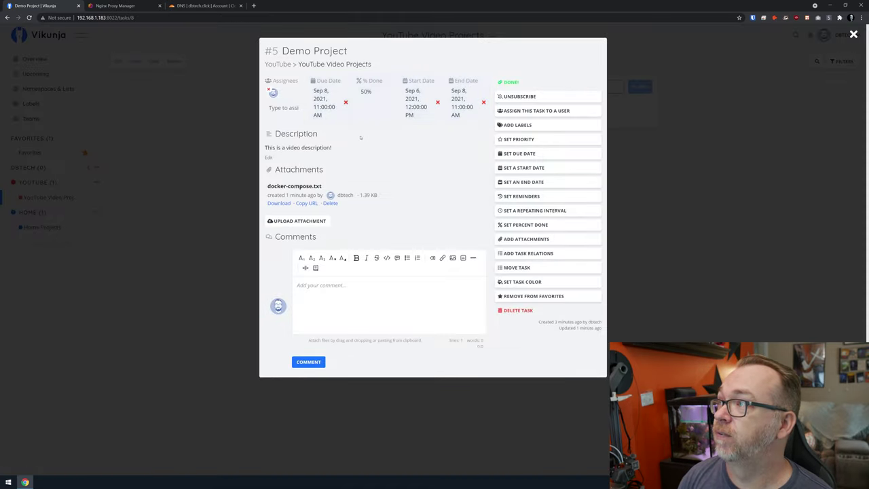
click(248, 129)
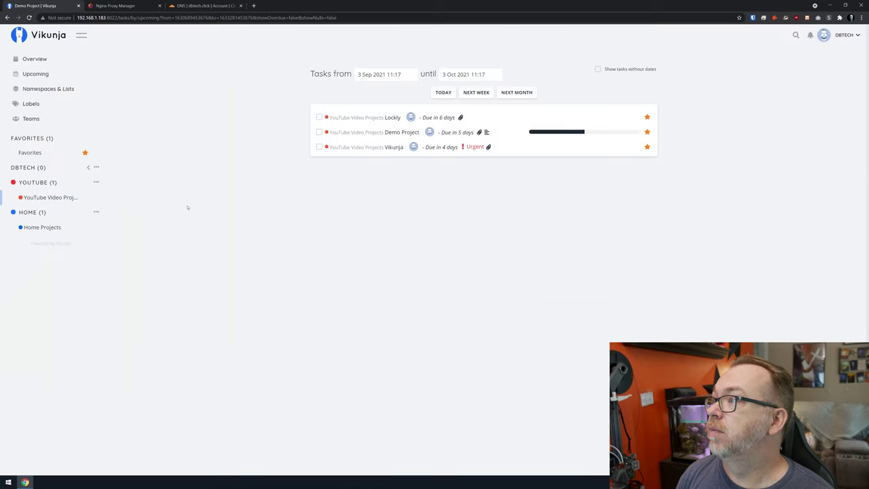
click(31, 60)
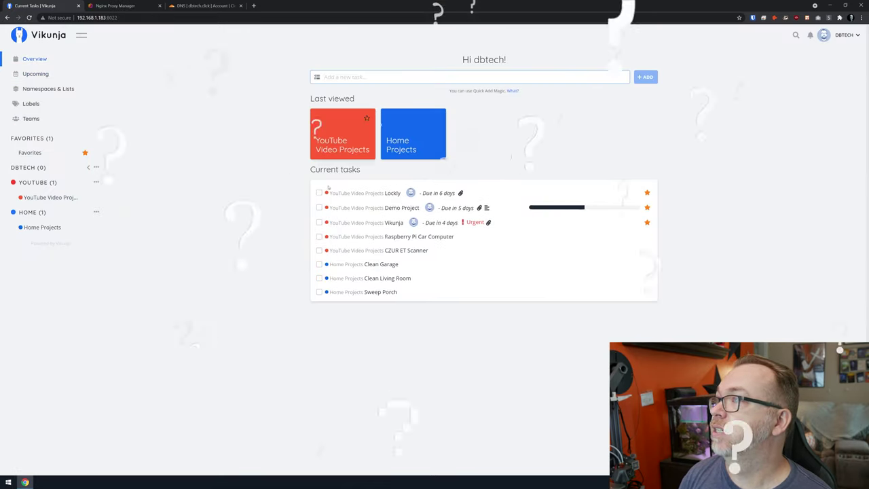
click(401, 208)
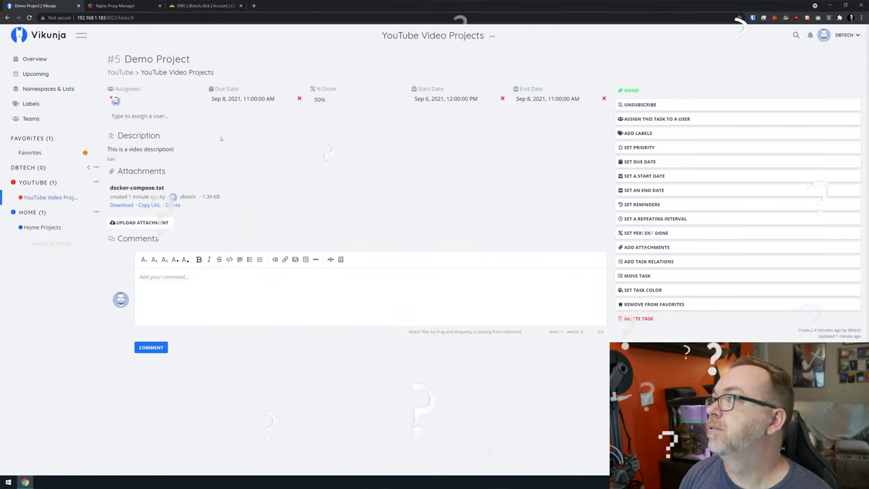
click(50, 197)
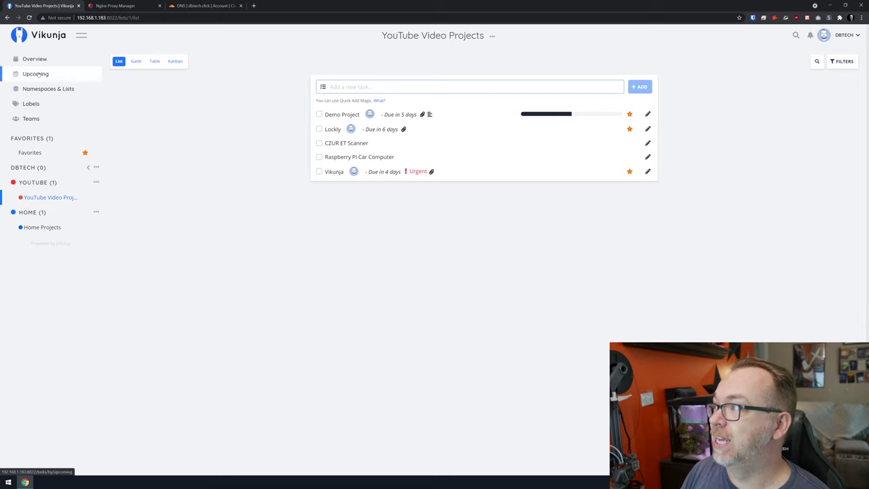
Show YouTube Video Projects as a Gantt chart and pan to Demo Project's green bar.
click(135, 62)
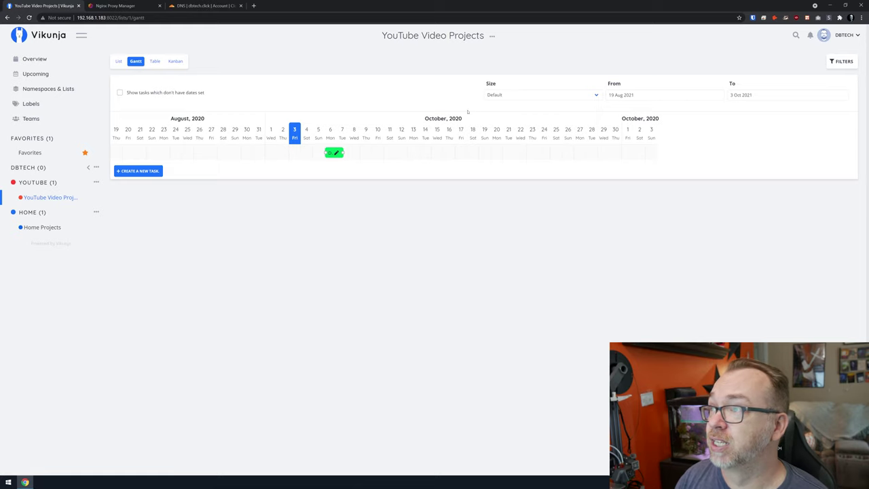
drag(427, 115, 496, 120)
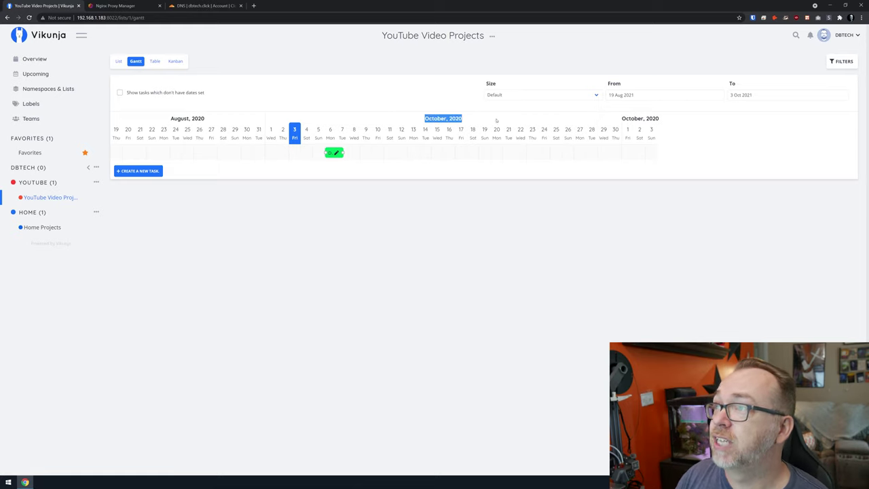
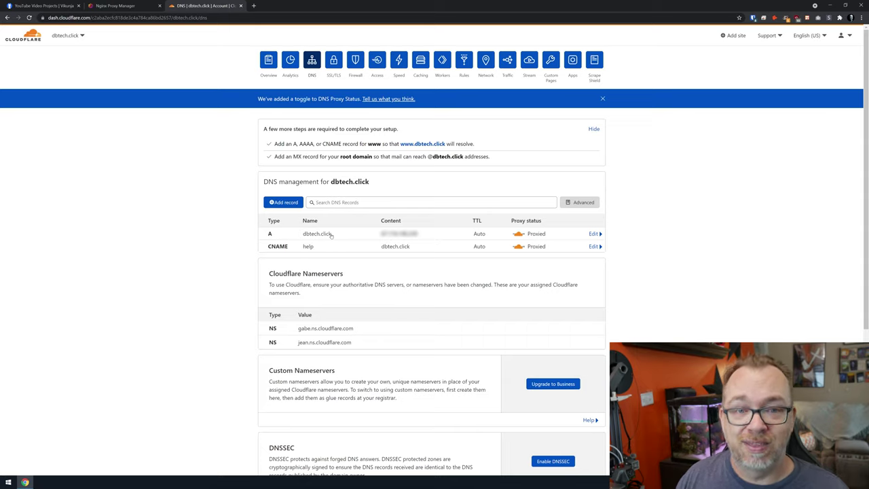
Create the DNS-only CNAME record 'todo' with target @ (todo.dbtech.click) and save it.
click(292, 202)
click(283, 243)
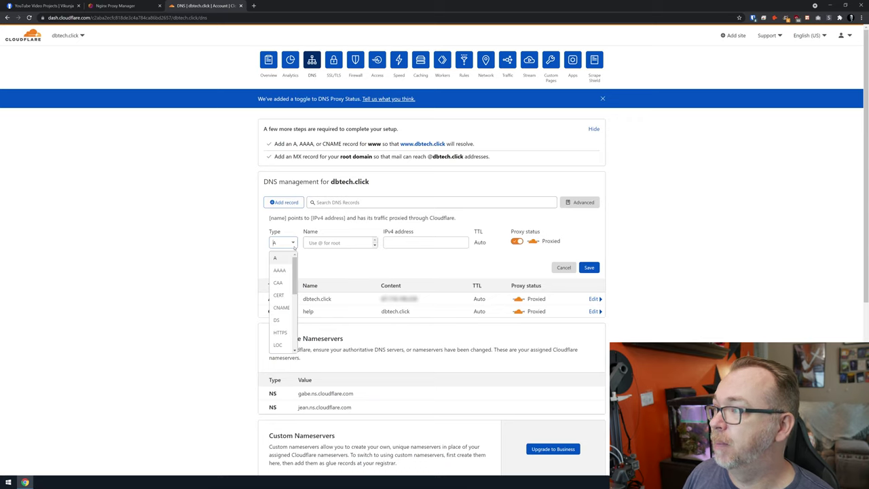
click(289, 311)
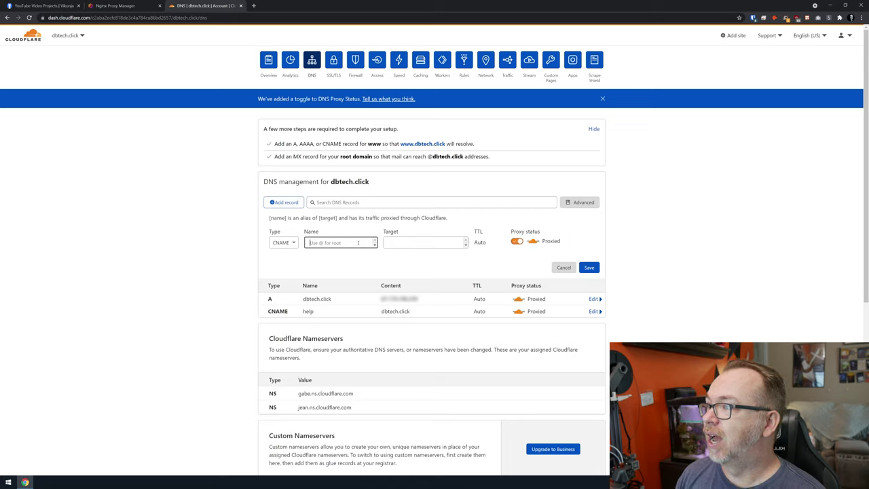
text(todo)
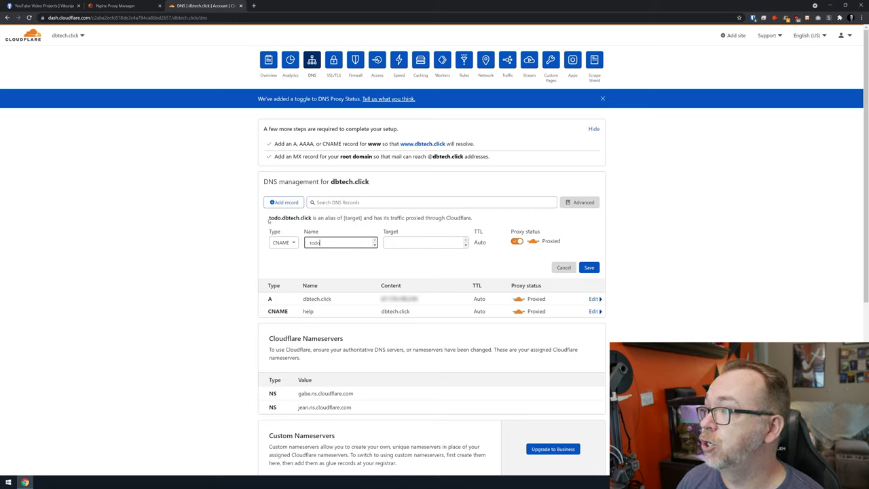
drag(269, 218, 312, 218)
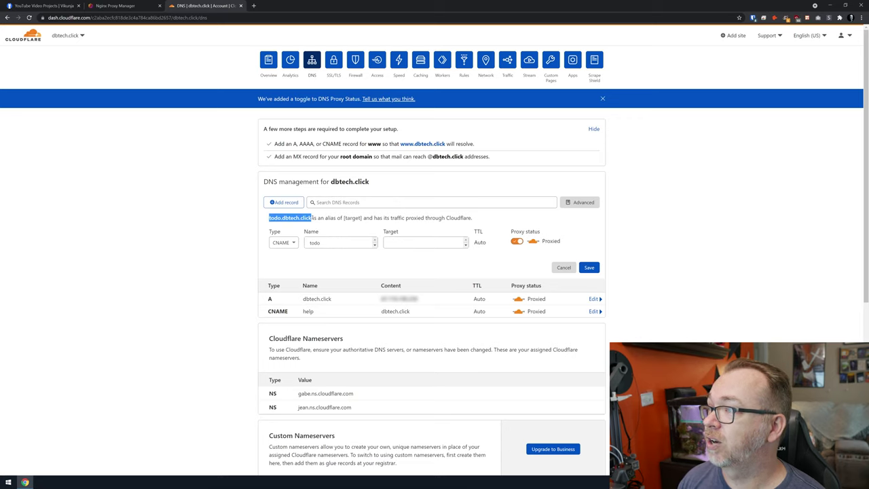
click(402, 242)
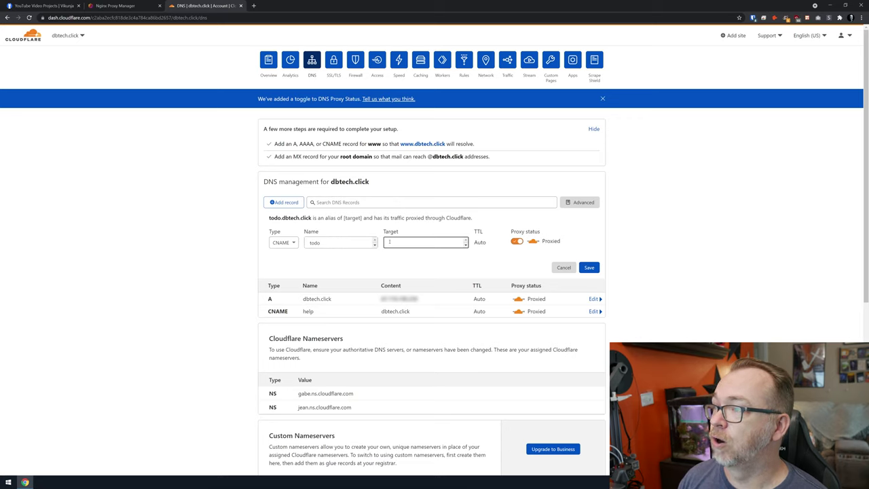
text(@)
click(429, 260)
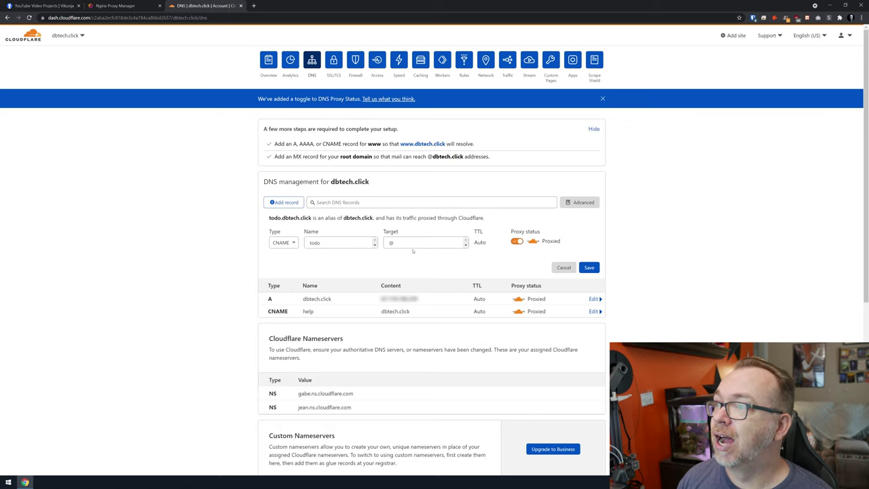
click(392, 242)
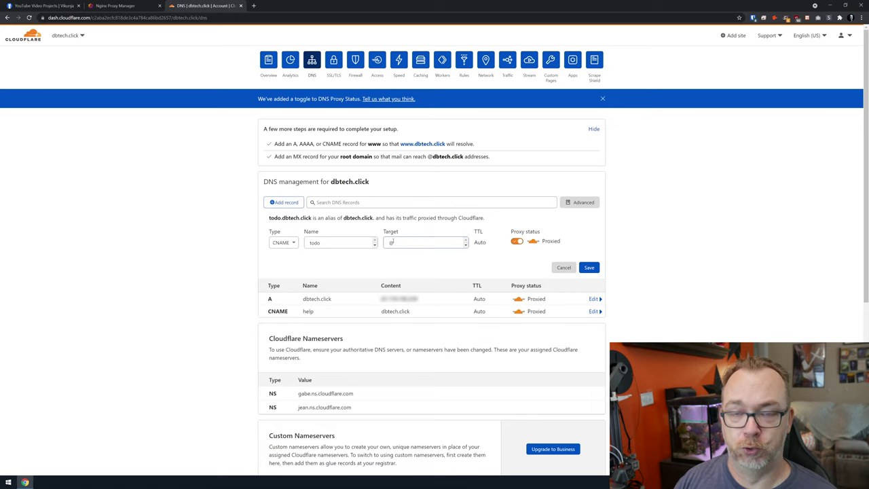
click(517, 241)
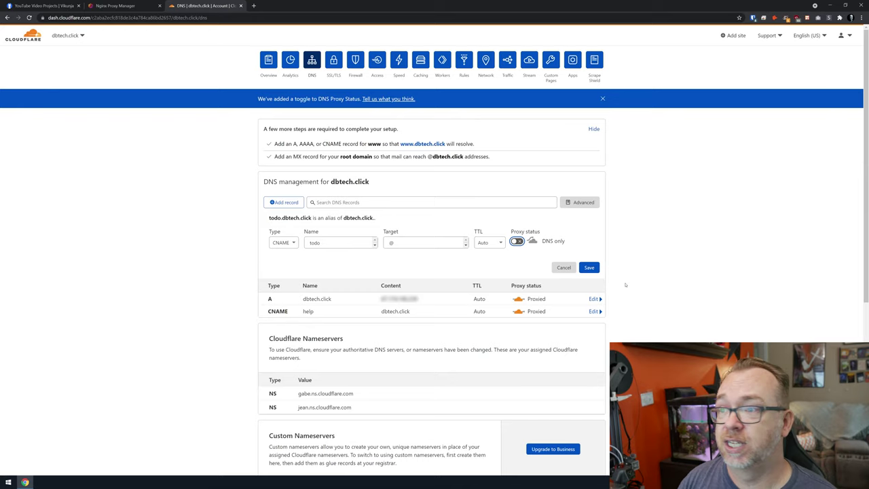
click(592, 269)
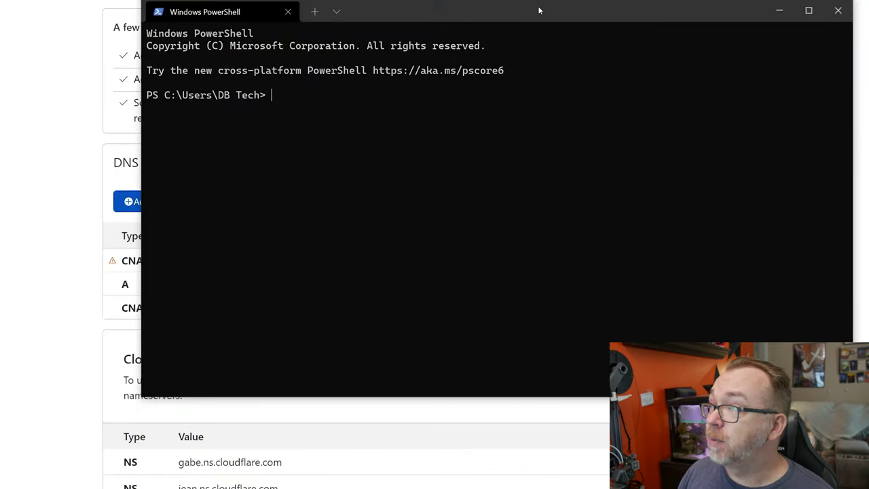
SSH into jarvis on port 6943 as the NAS user and list the home directory.
text(ssh)
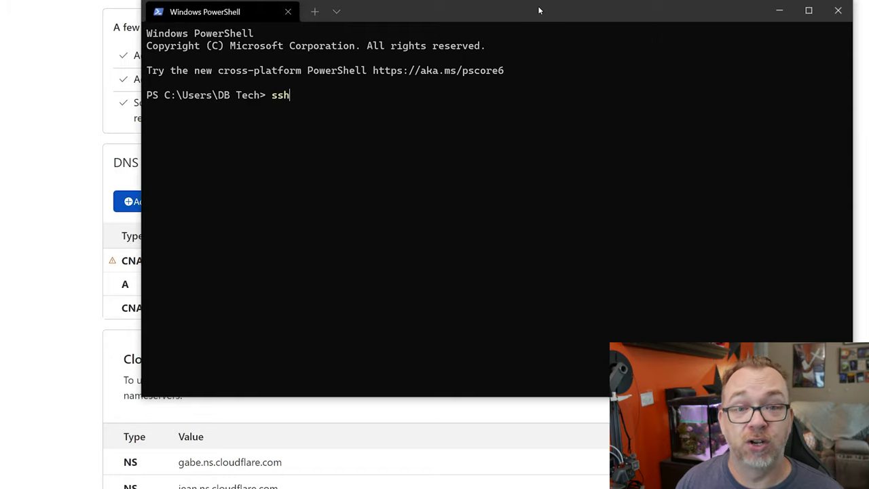
text( dbte)
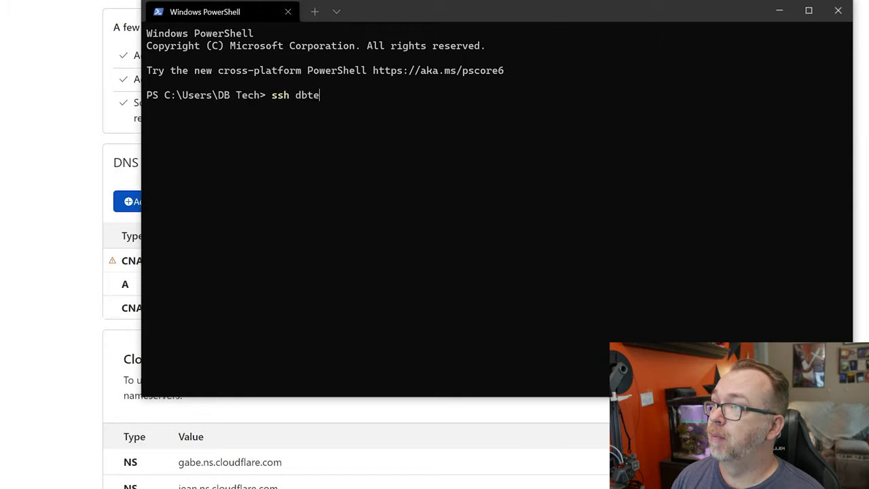
text(ch@jarvis)
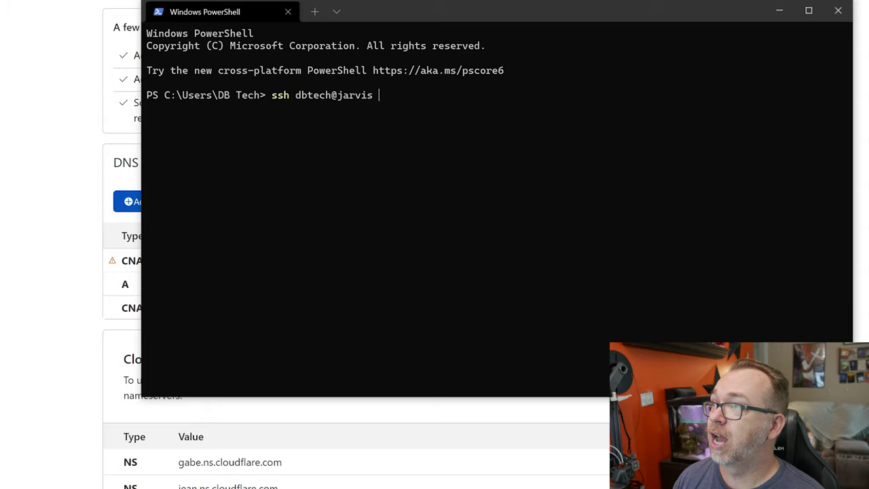
text( -p )
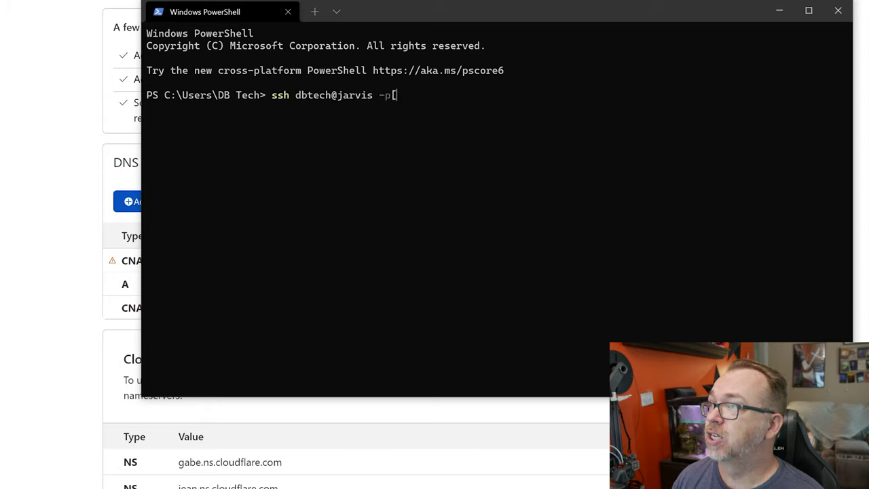
text(9=)
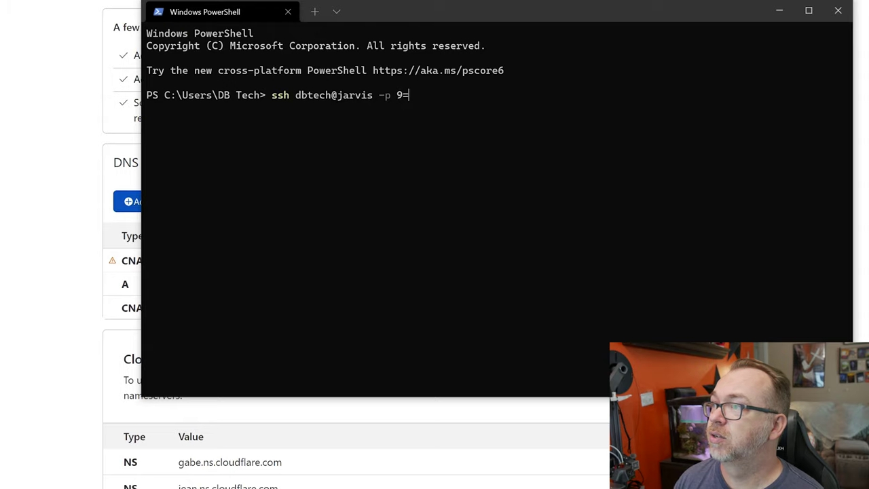
key(BackSpace)
key(BackSpace)
text(694)
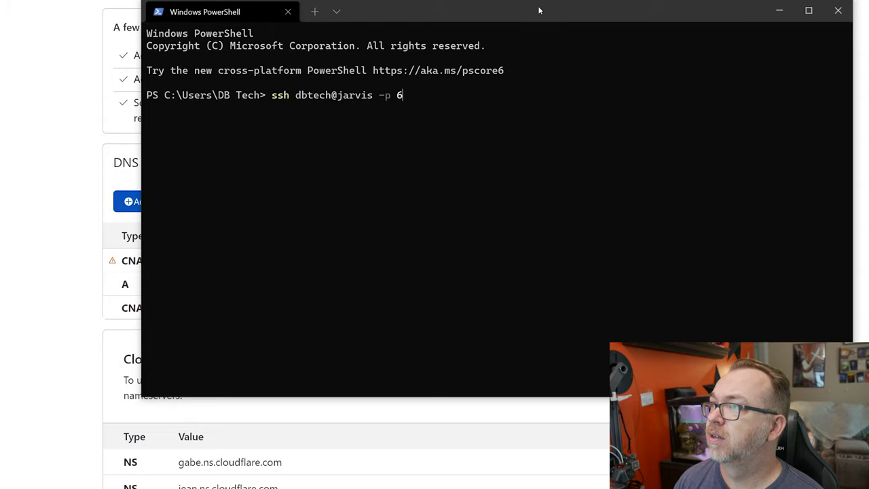
text(3)
key(Return)
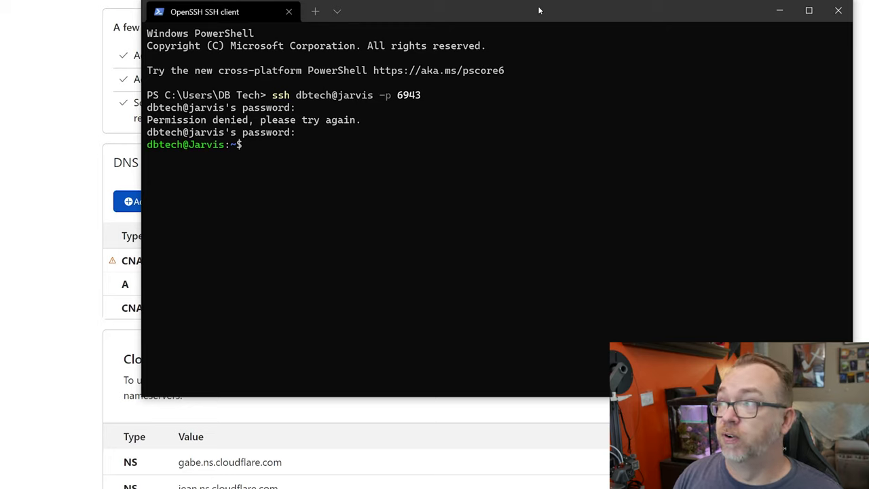
text(ls)
key(Return)
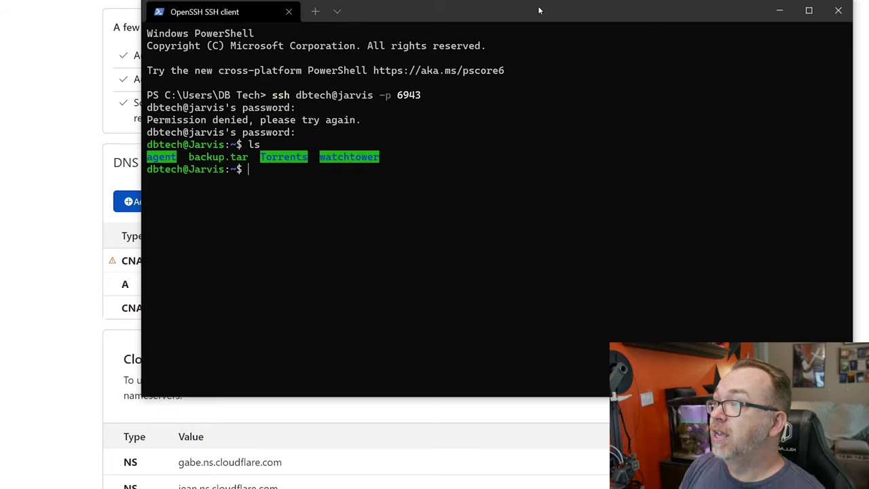
Move back to the home directory with cd ~ and list its contents.
text(cd /home)
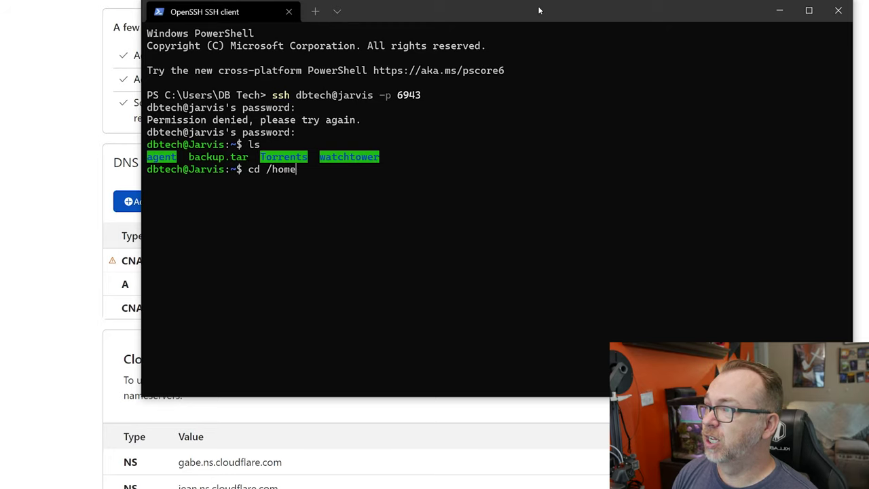
key(Return)
text(cd /~)
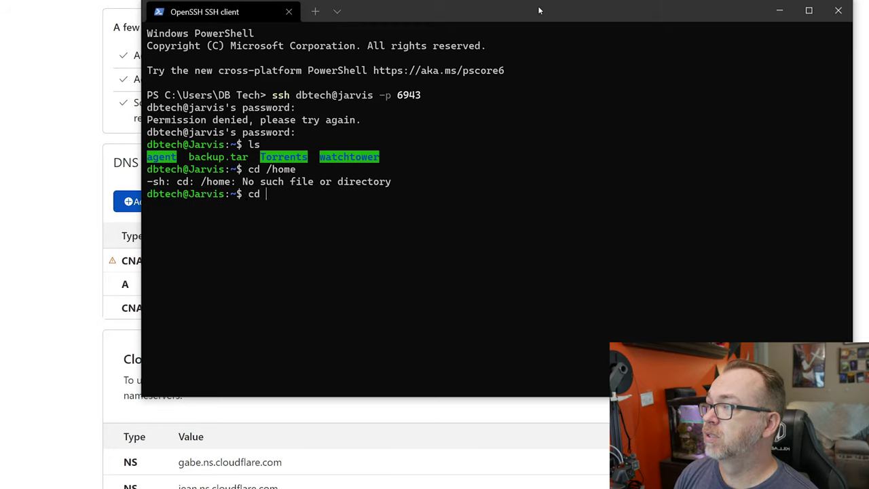
key(Left)
key(BackSpace)
key(Return)
text(ls)
key(Return)
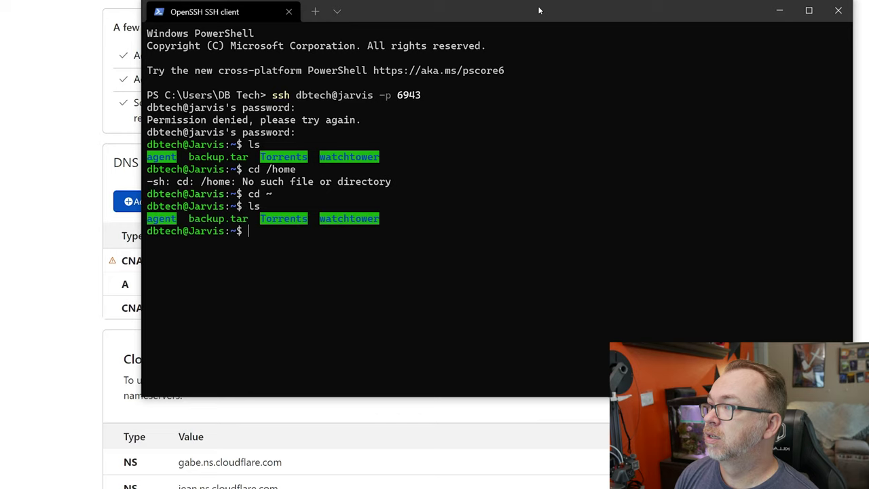
Run mkdir vikunja && cd vikunja and confirm the new folder is empty.
text(mkdr)
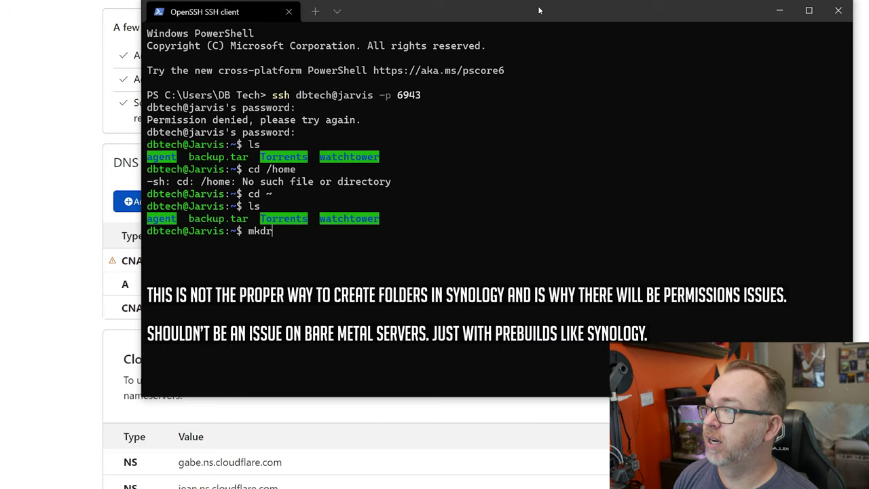
key(BackSpace)
text(ir)
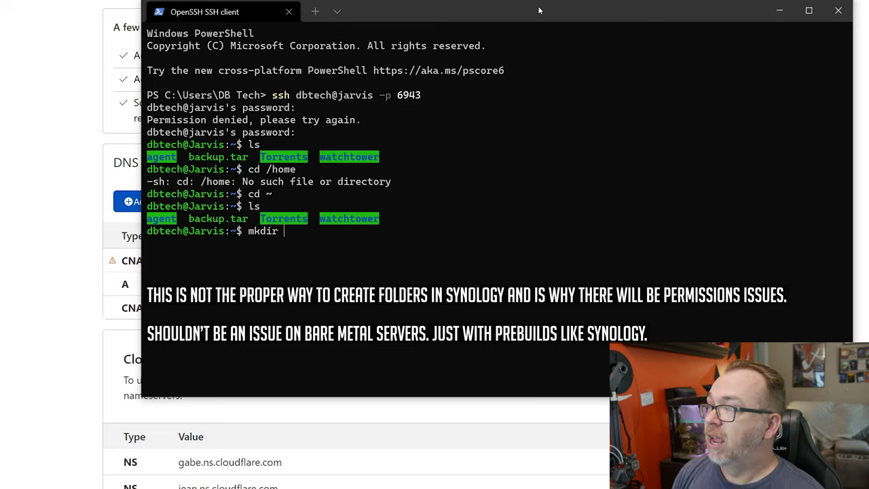
text( vikunja)
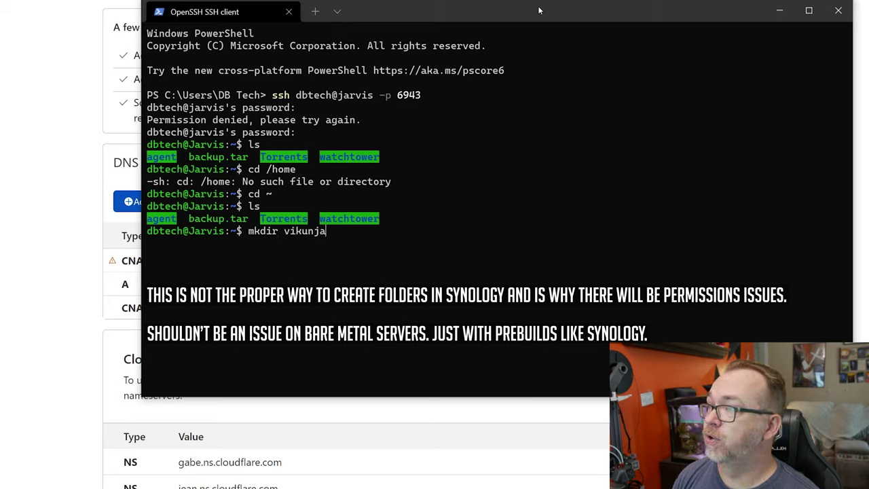
text( &&)
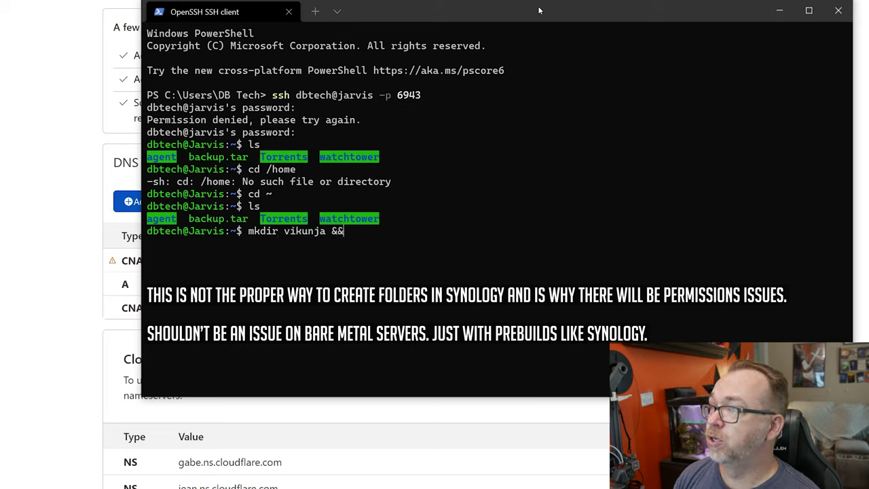
text( cd vikunja)
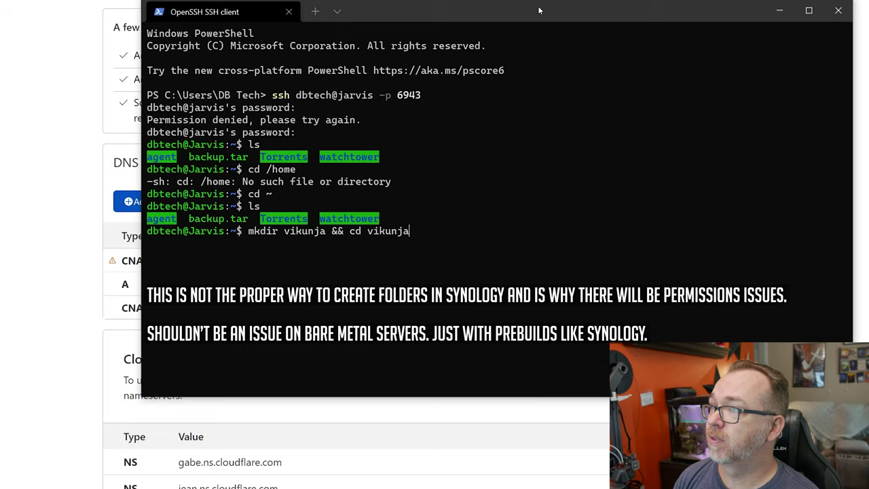
key(Return)
text(ls)
key(Return)
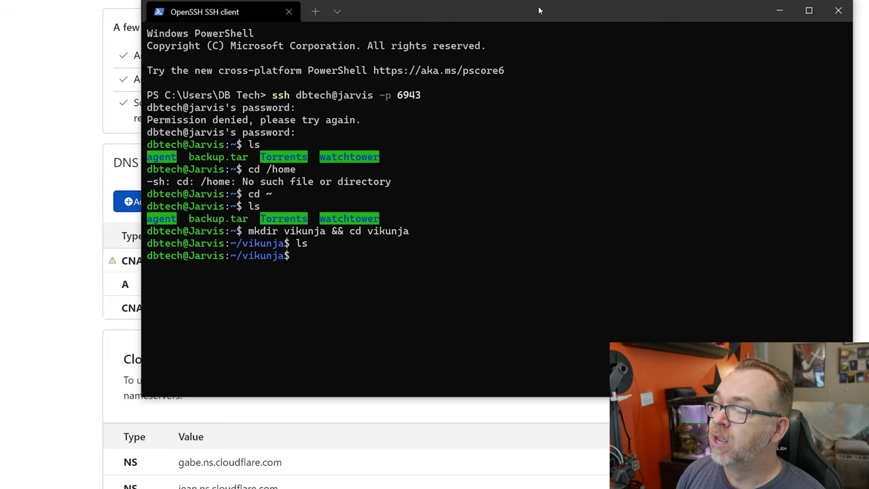
Enter the command nano nginx.conf to start a new config file.
text(nano gnix)
key(BackSpace)
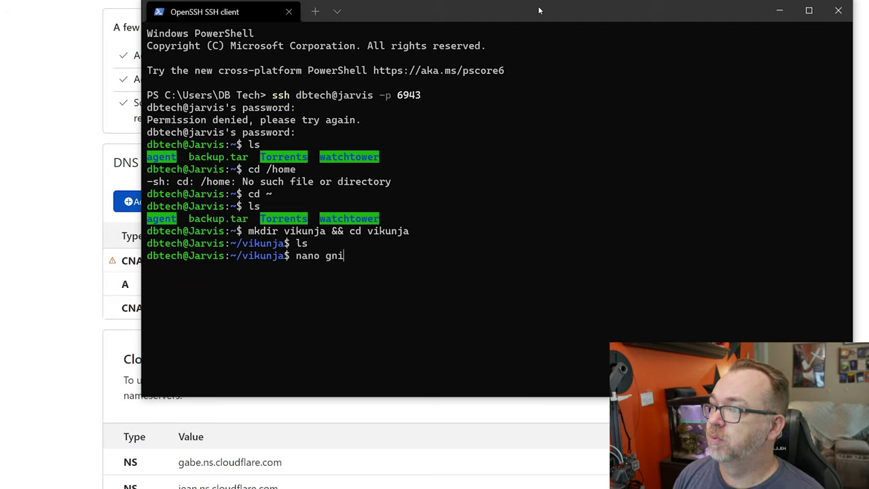
key(BackSpace)
key(BackSpace)
key(BackSpace)
text(nginx.co)
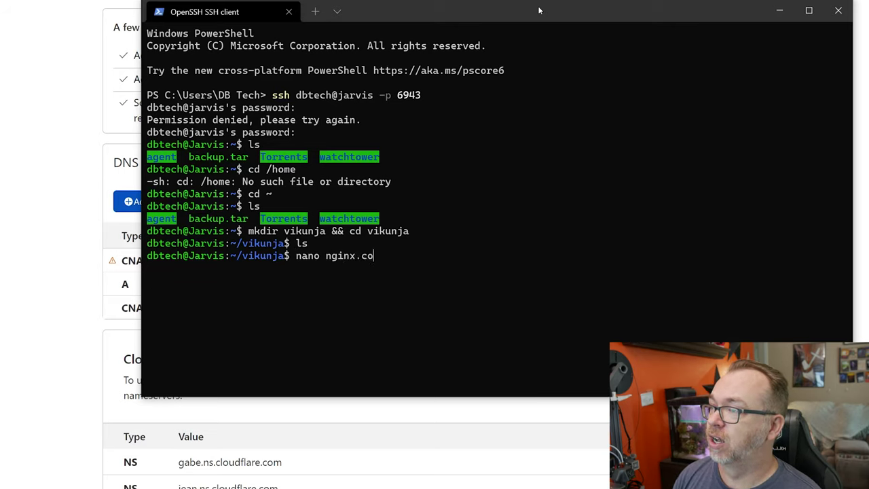
text(nf)
Paste the nginx server block into nginx.conf and save it under that name.
key(Return)
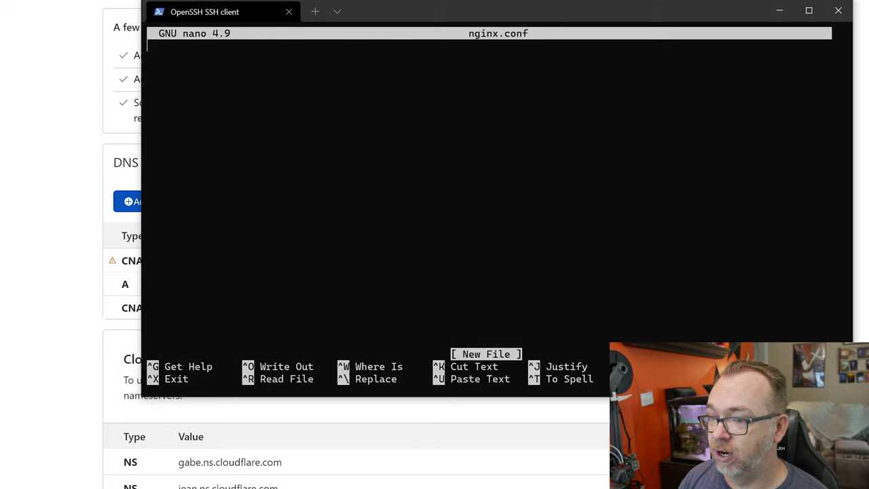
right_click(291, 215)
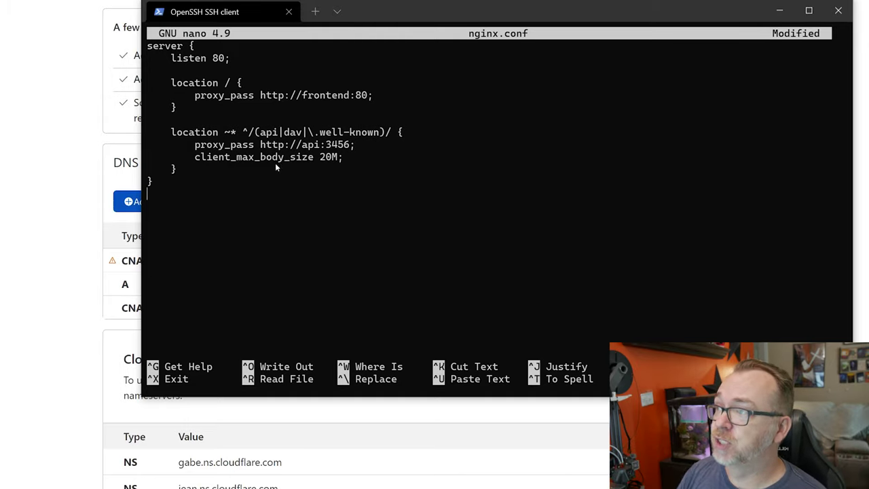
key(ctrl+x)
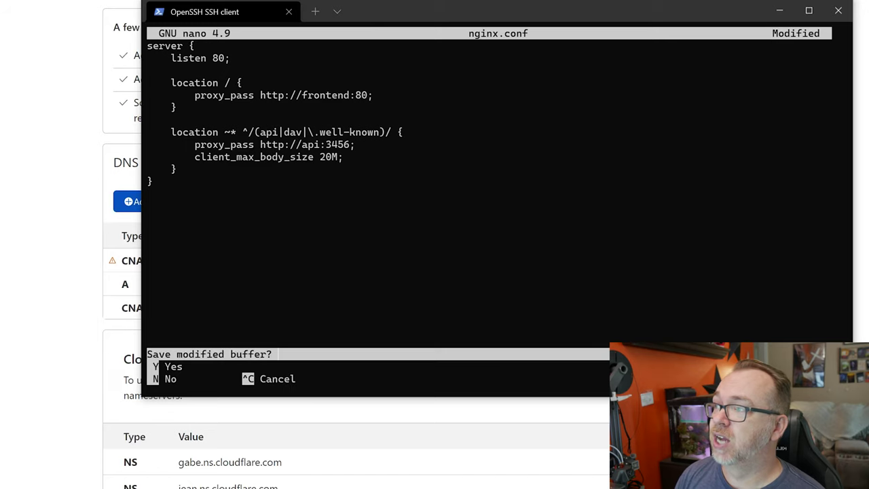
key(y)
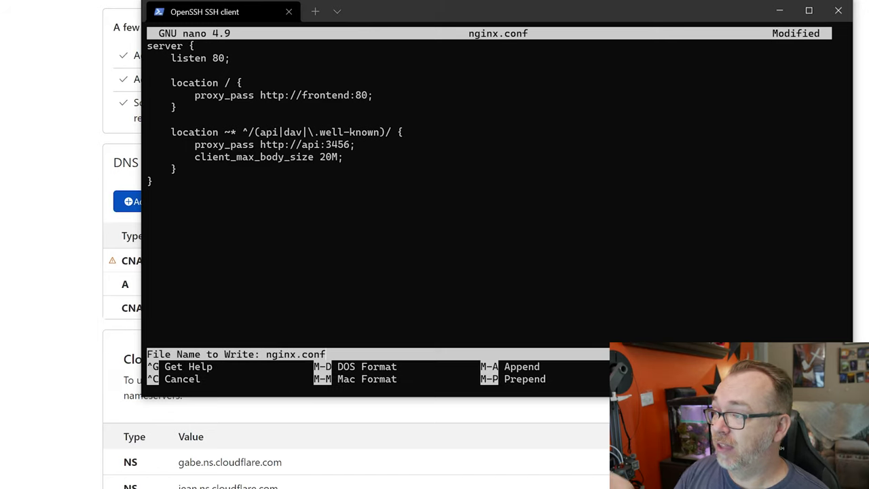
key(Return)
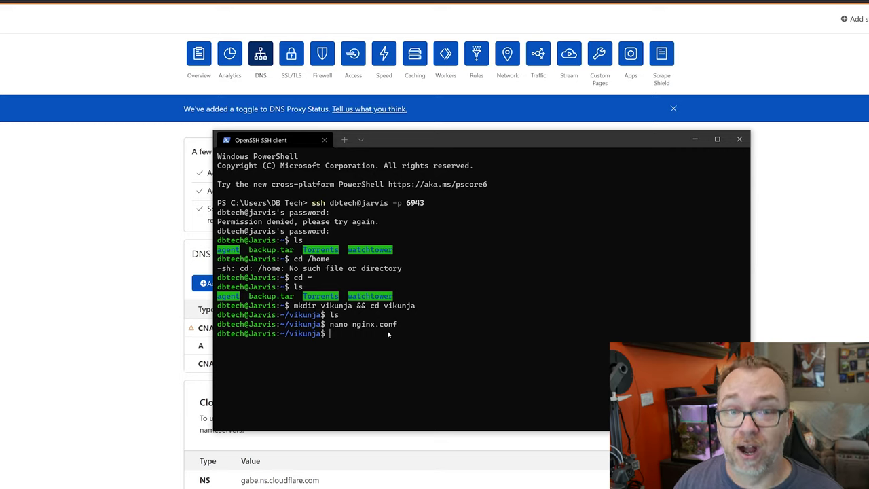
Open docker-compose.yml in nano and paste the db, api, frontend and proxy services.
text(nano )
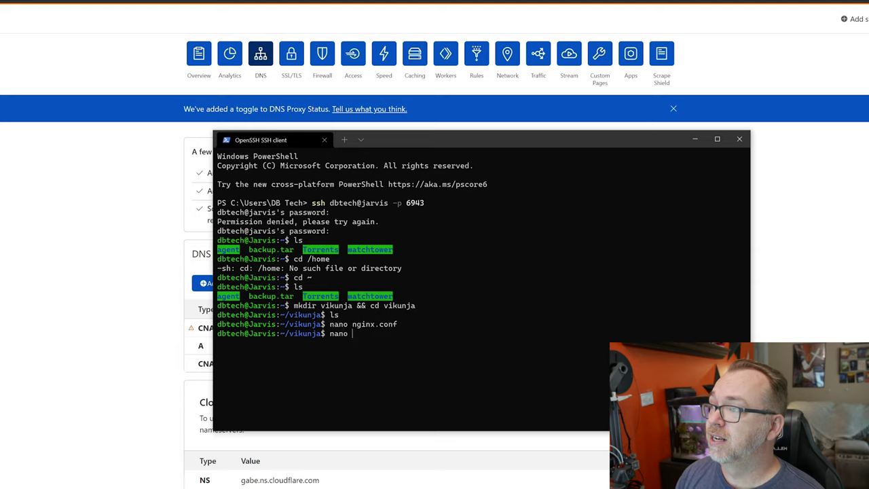
text(docker-compose.y)
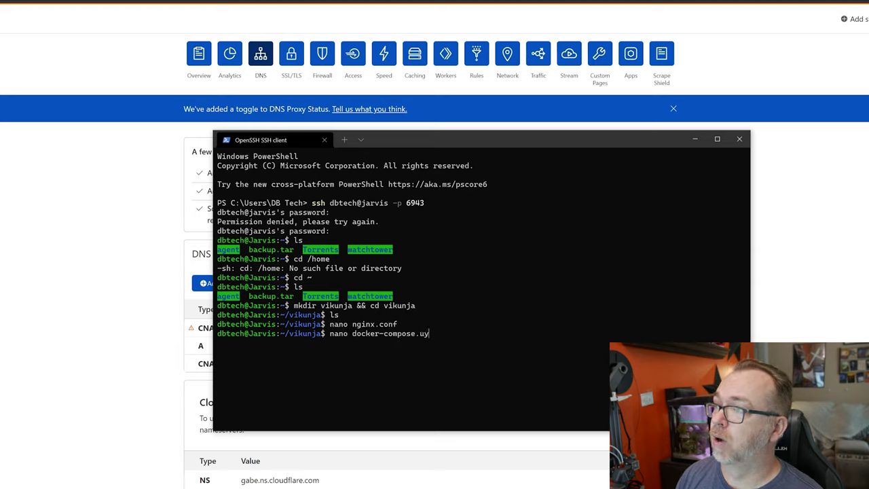
key(BackSpace)
text(yml)
key(Return)
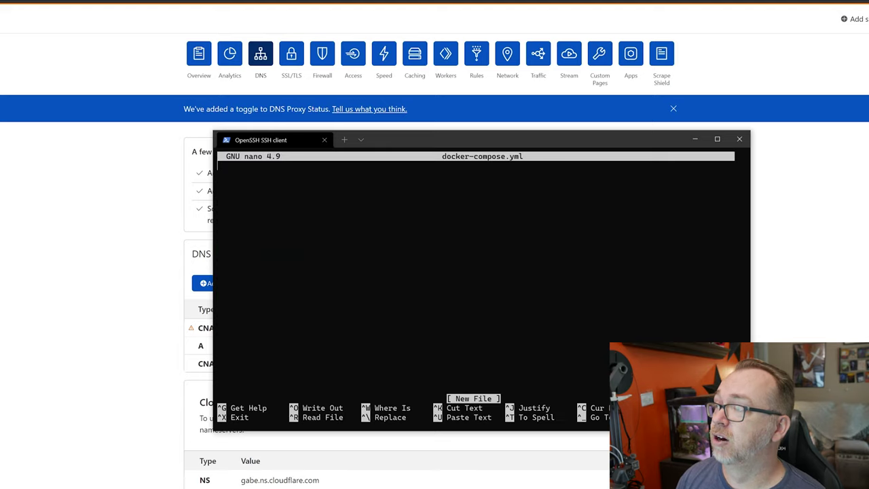
key(ctrl+v)
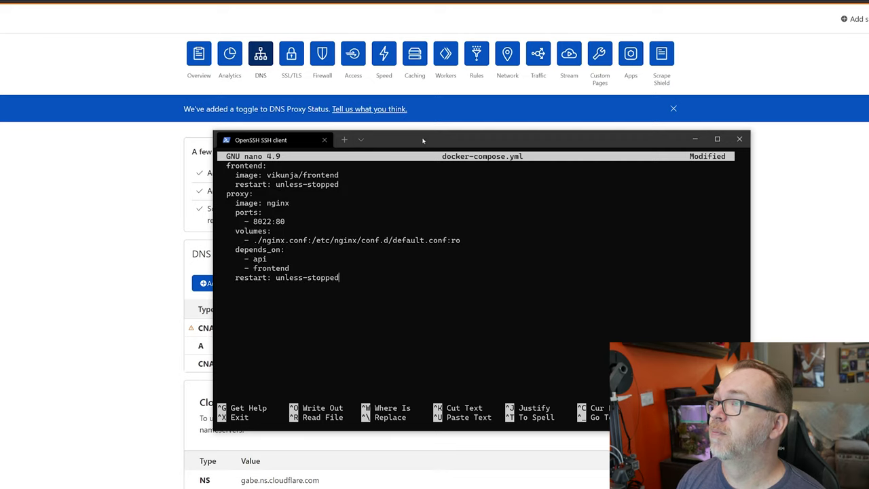
Enlarge the terminal window to show the whole compose file, then view Cloudflare's DNS page.
drag(422, 133, 423, 0)
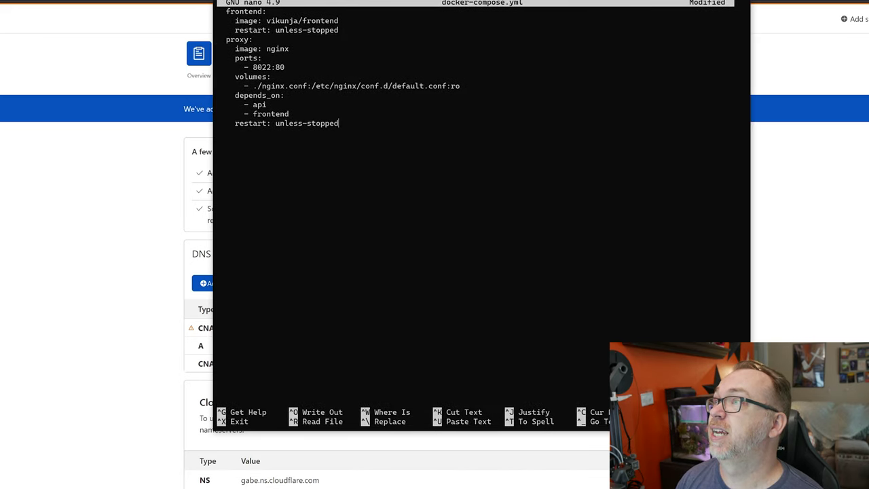
drag(426, 440, 440, 454)
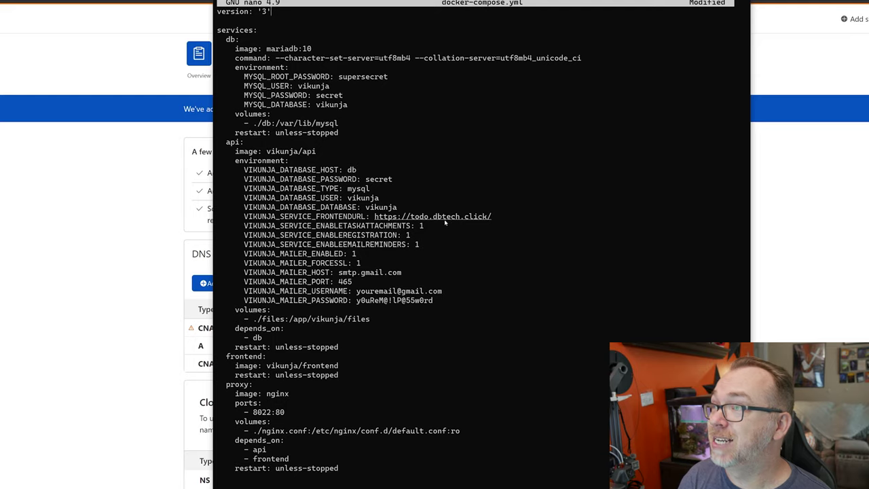
click(34, 305)
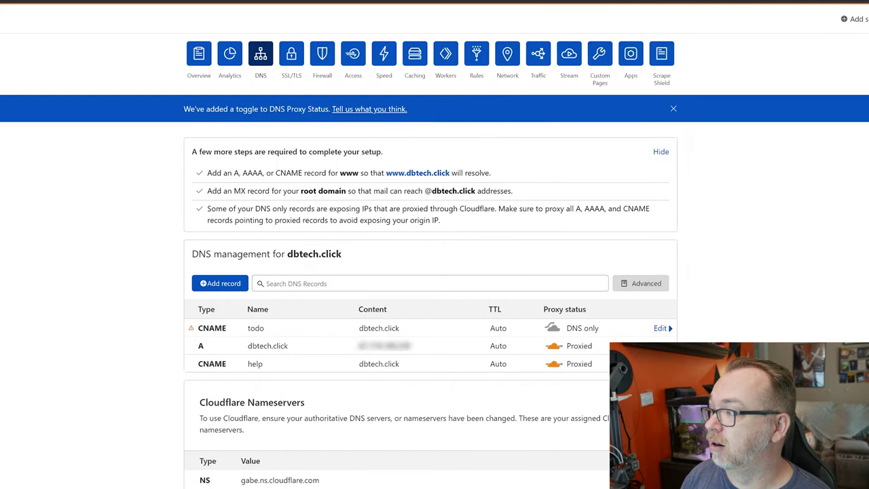
Switch from the Cloudflare DNS records back to the docker-compose.yml editor.
key(alt+Tab)
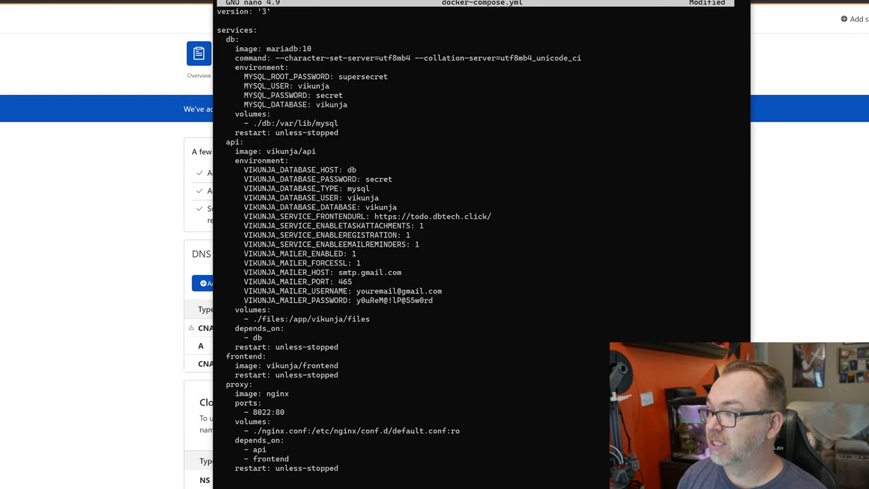
Save docker-compose.yml, clear the screen, and run docker-compose up -d.
key(ctrl+x)
key(y)
key(Return)
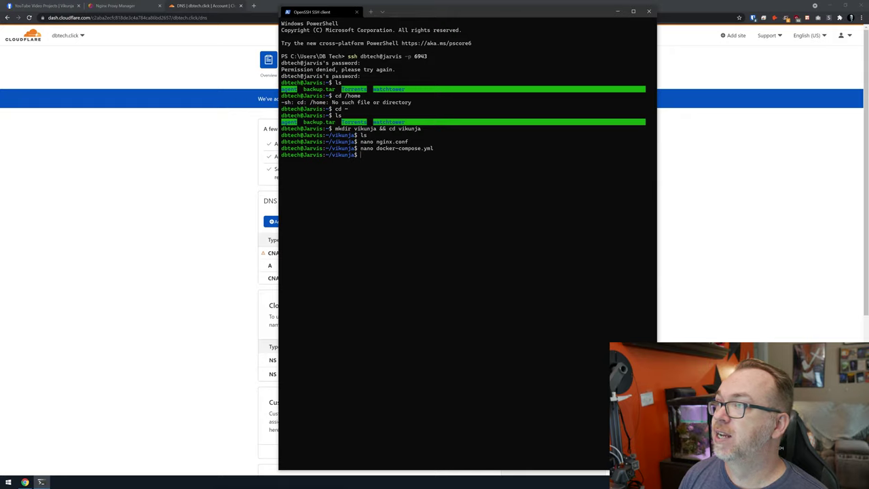
key(ctrl+l)
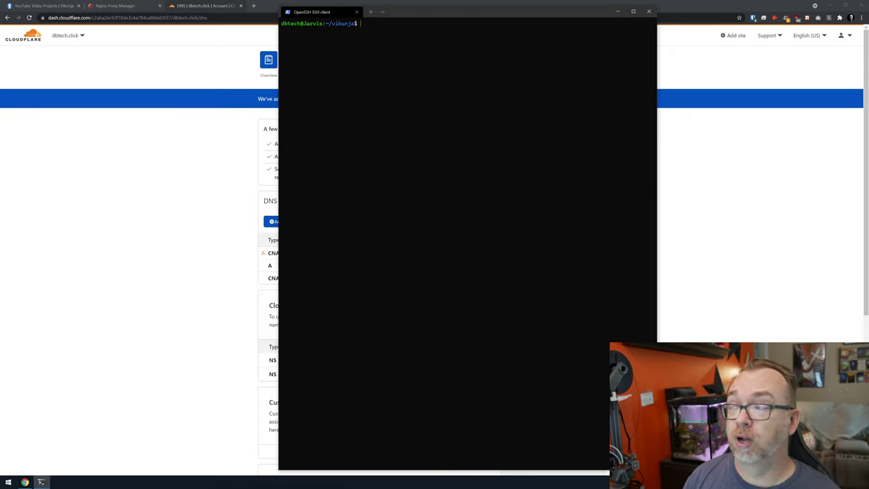
text(docker-compose )
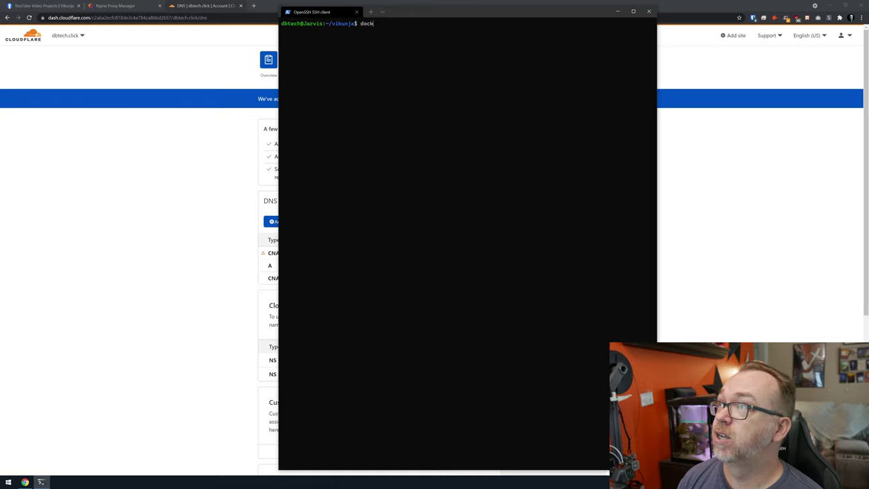
text(up -d)
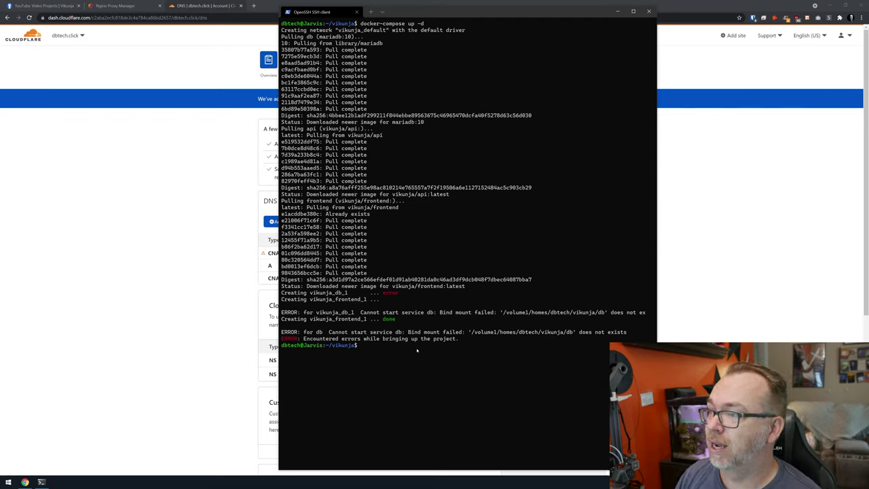
List the vikunja folder and start reopening docker-compose.yml with nano.
text(ls)
key(Return)
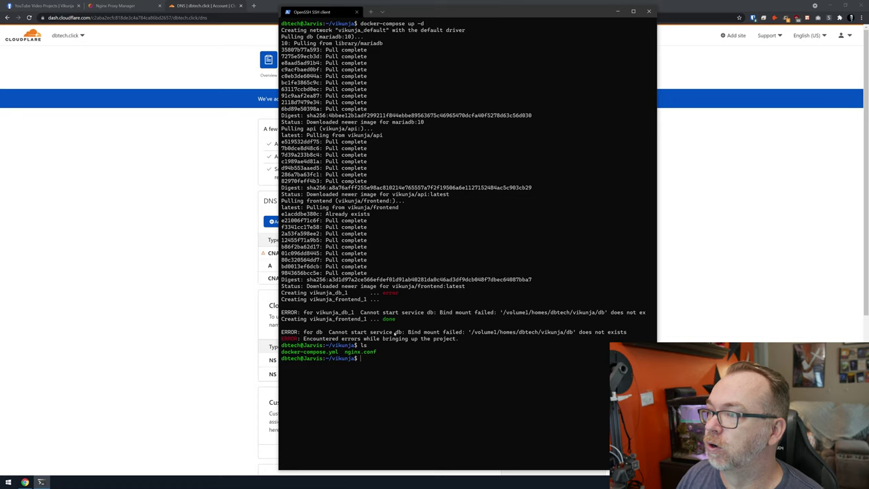
text(nano d)
key(Tab)
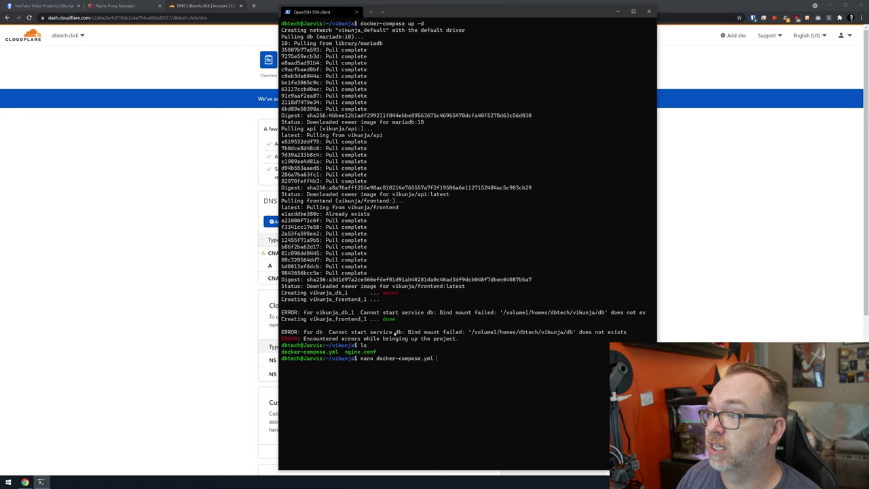
Exit the compose file and create the db and files folders with mkdir.
key(Return)
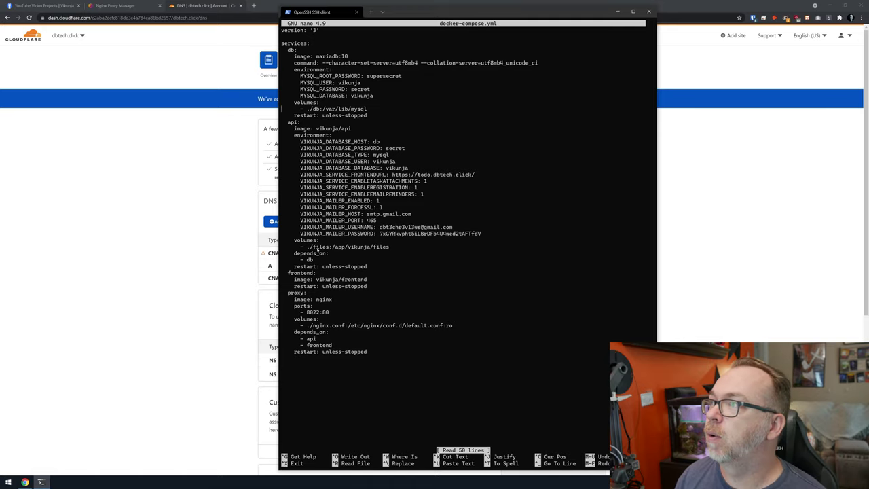
key(ctrl+x)
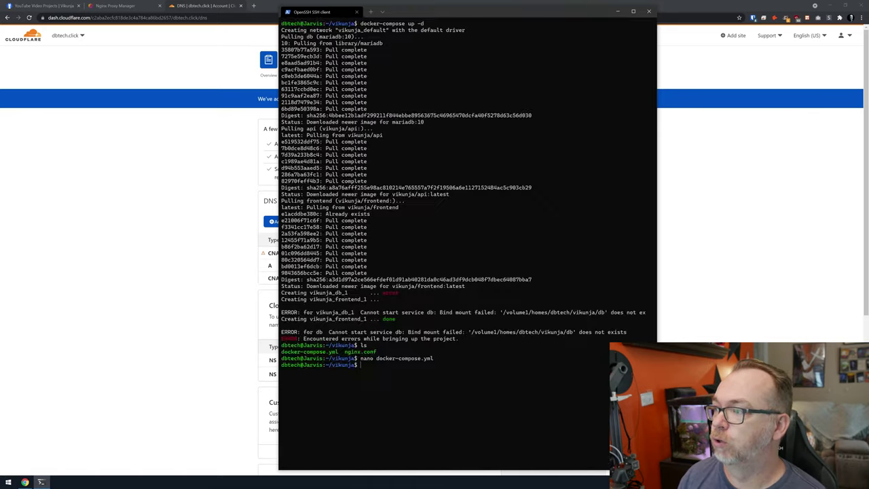
text(mkd)
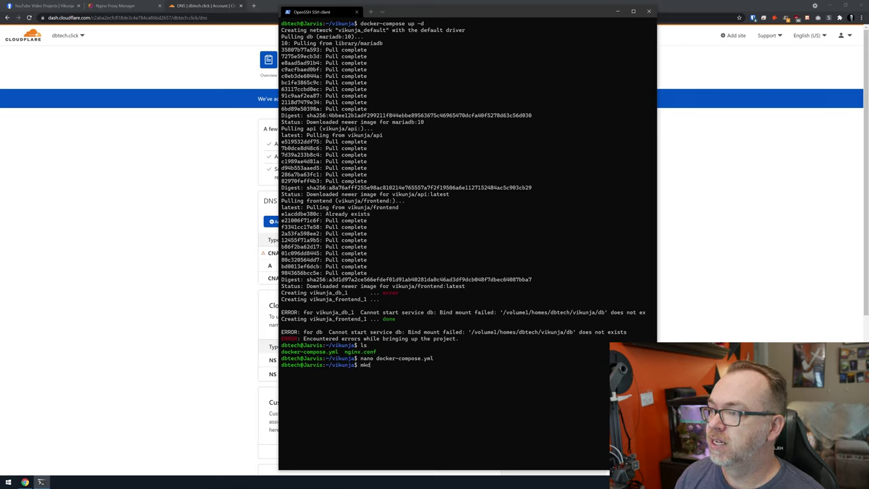
text(ir db )
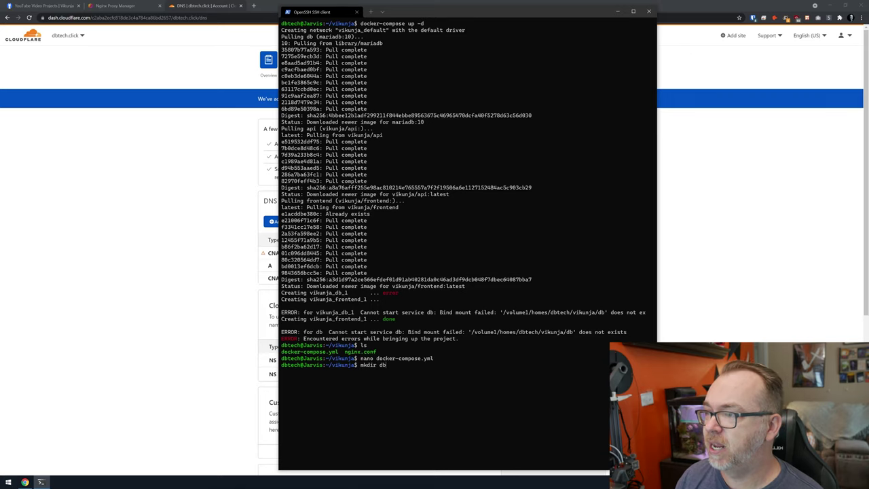
text(&&)
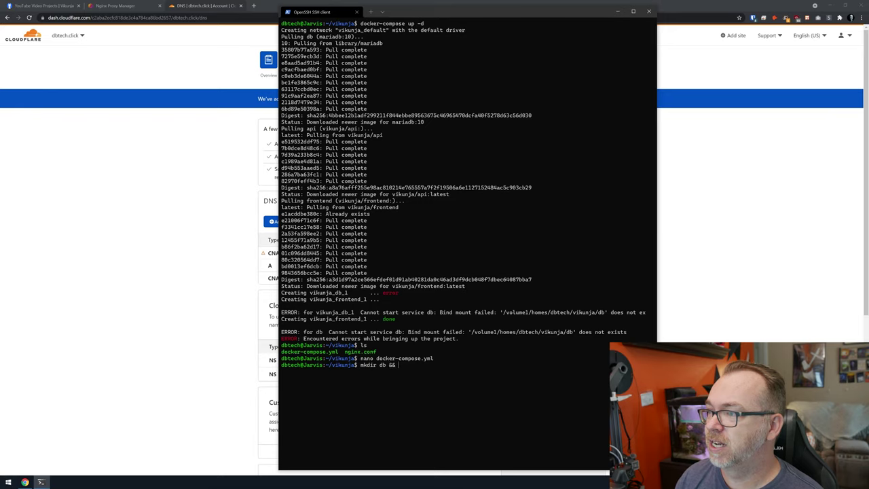
text( mkdir fil)
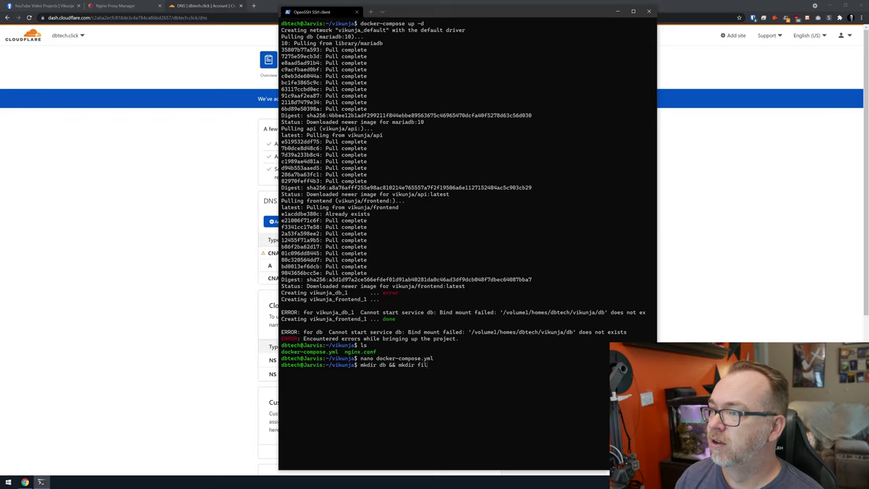
text(es)
key(Return)
Reopen and close docker-compose.yml, then rerun docker-compose up -d.
key(Up)
key(Up)
key(Return)
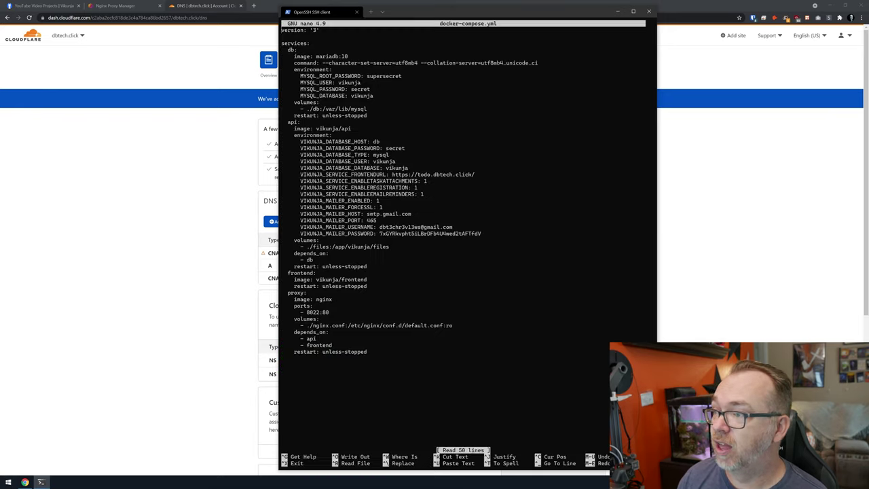
key(ctrl+x)
key(Up)
key(Up)
key(Up)
key(Up)
key(Up)
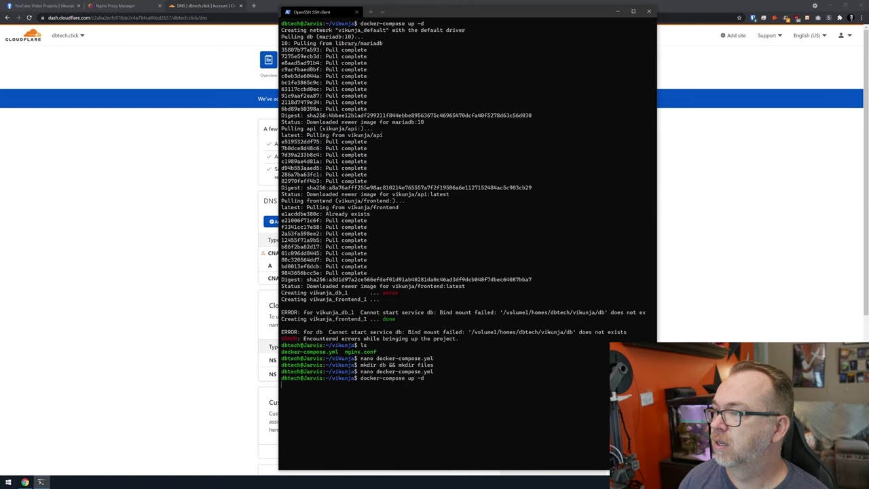
key(Return)
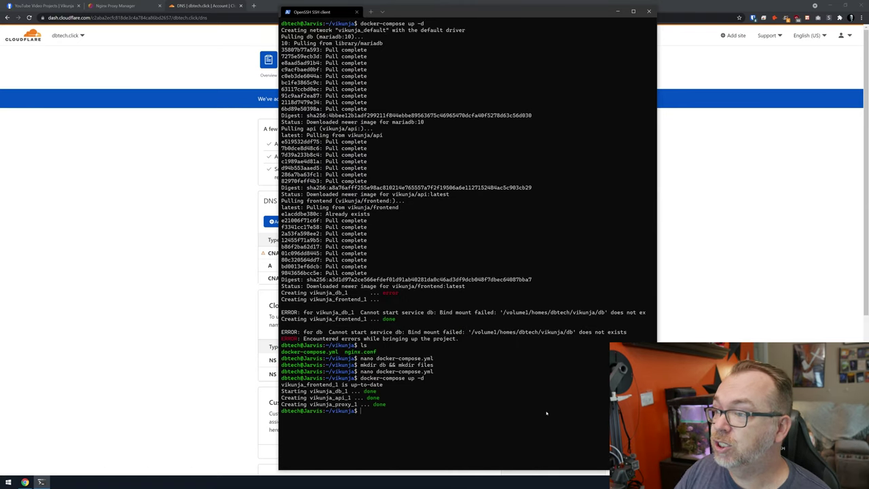
Open Portainer at jarvis:9000 in a new browser tab.
click(181, 277)
key(ctrl+t)
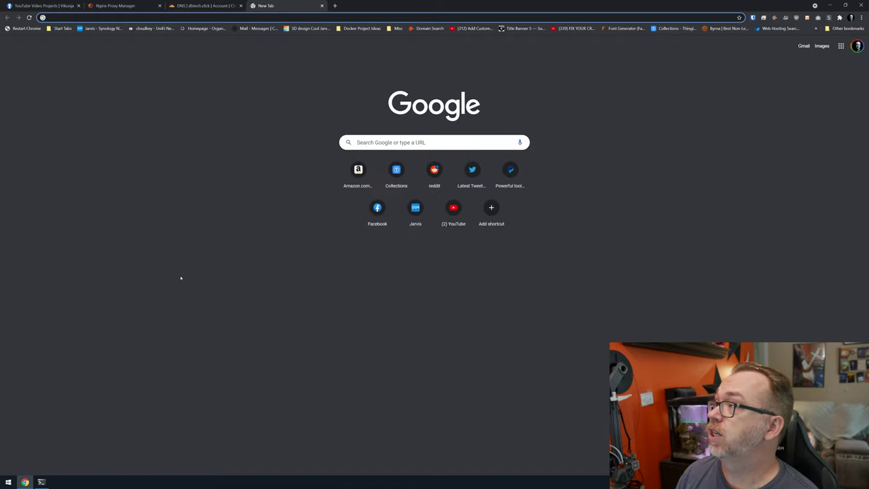
text(jarvis:9000)
key(Return)
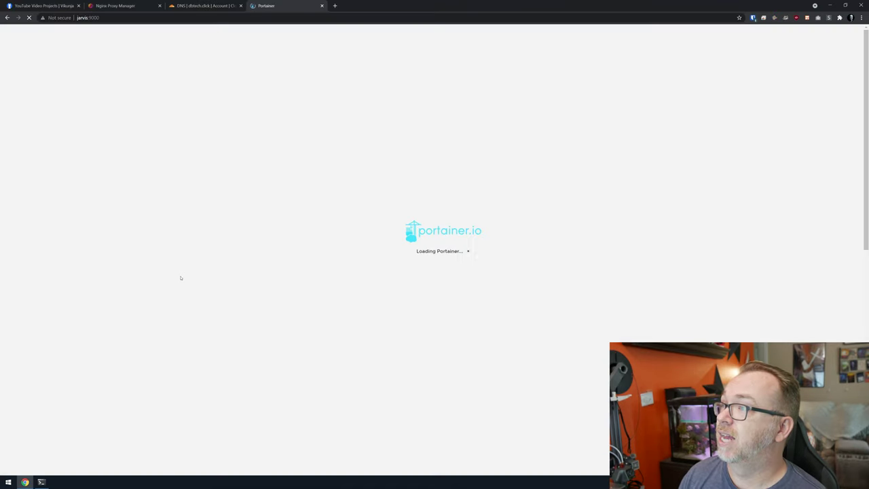
Log in with the admin account and show the vikunja_api_1 container logs.
text(admin)
key(Tab)
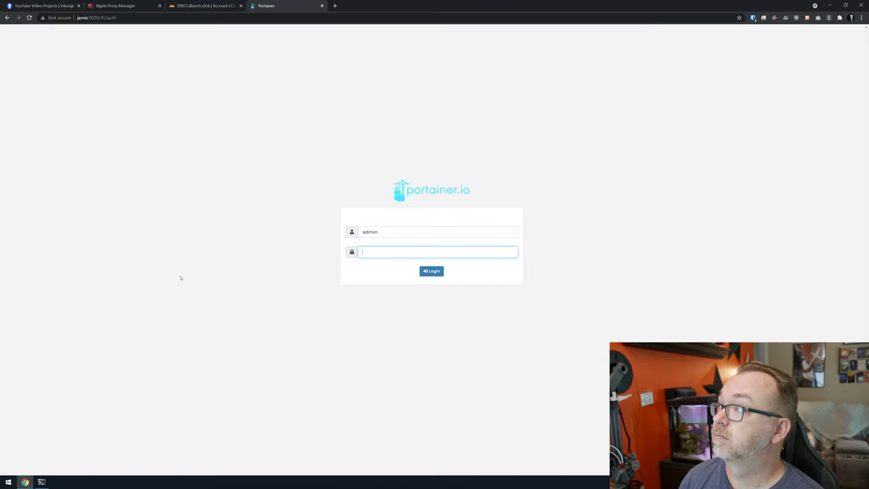
text(••••••••)
key(Return)
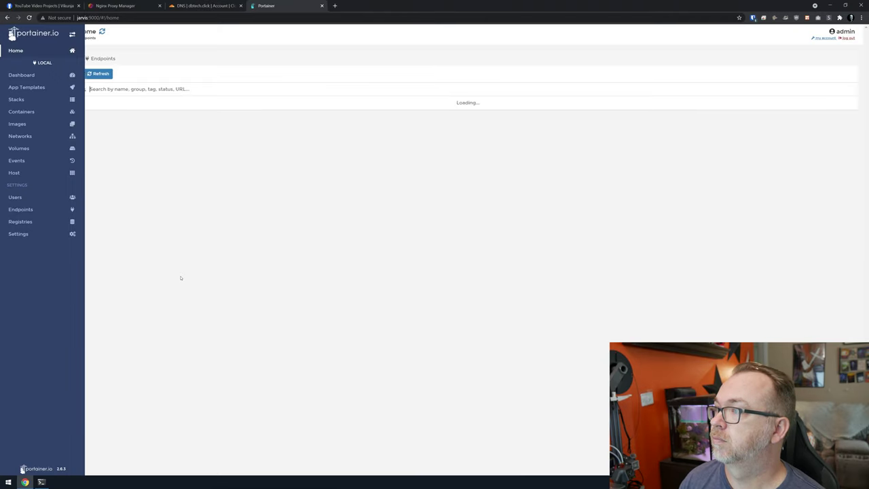
click(41, 113)
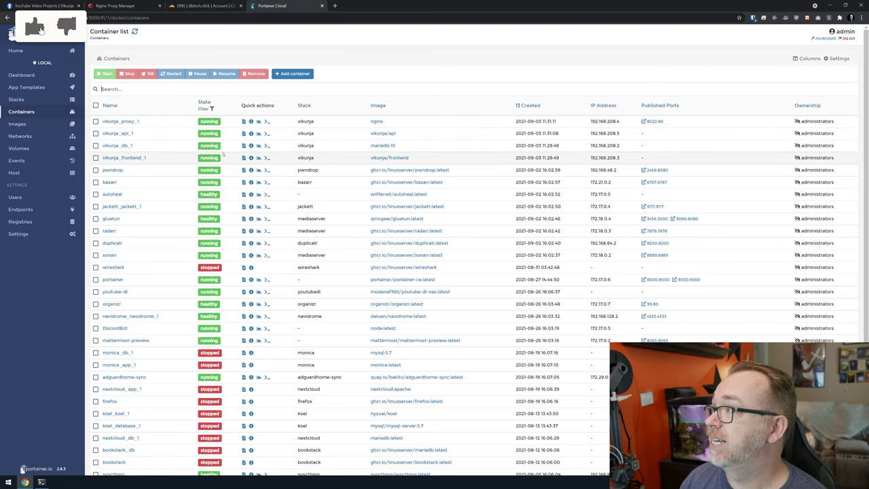
click(243, 134)
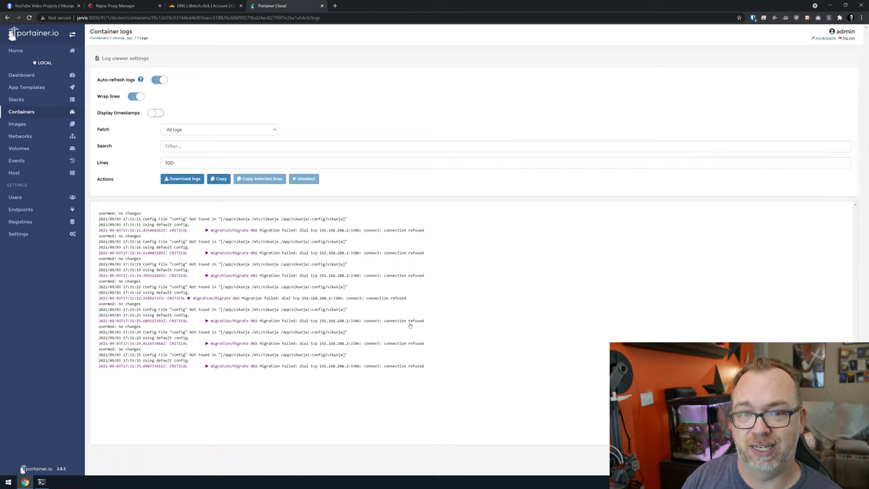
Check the vikunja_db_1 container logs, then return to the container list.
key(alt+Left)
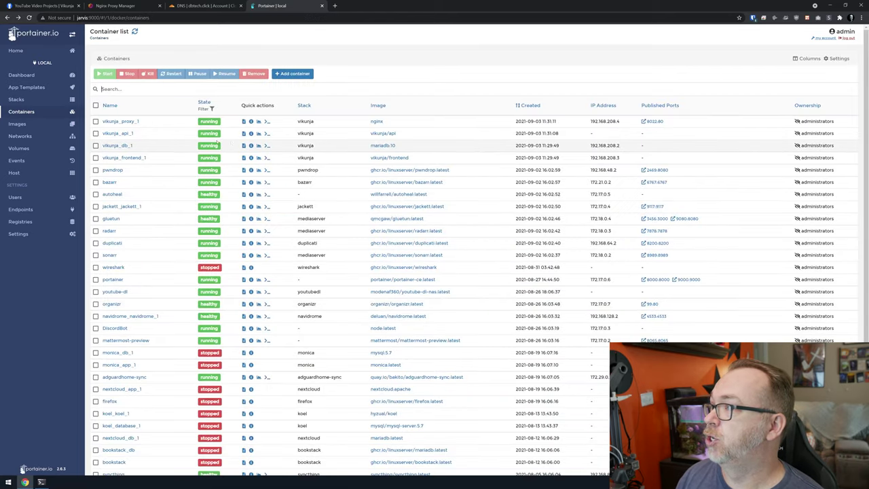
click(244, 146)
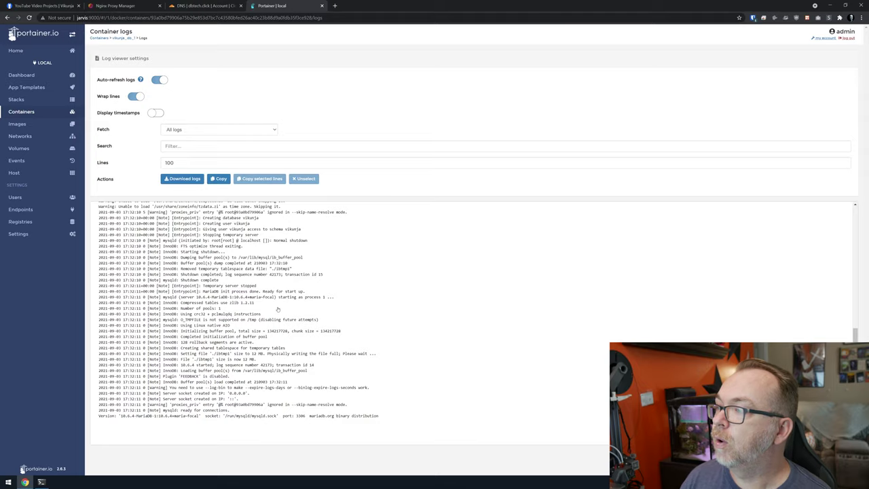
click(21, 111)
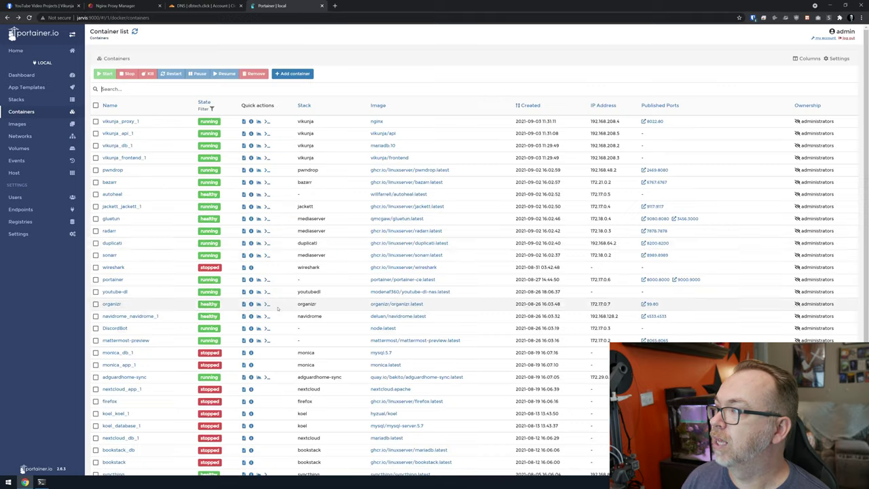
Restart vikunja_frontend_1, vikunja_proxy_1 and vikunja_api_1, then load 192.168.1.25:8022.
click(95, 158)
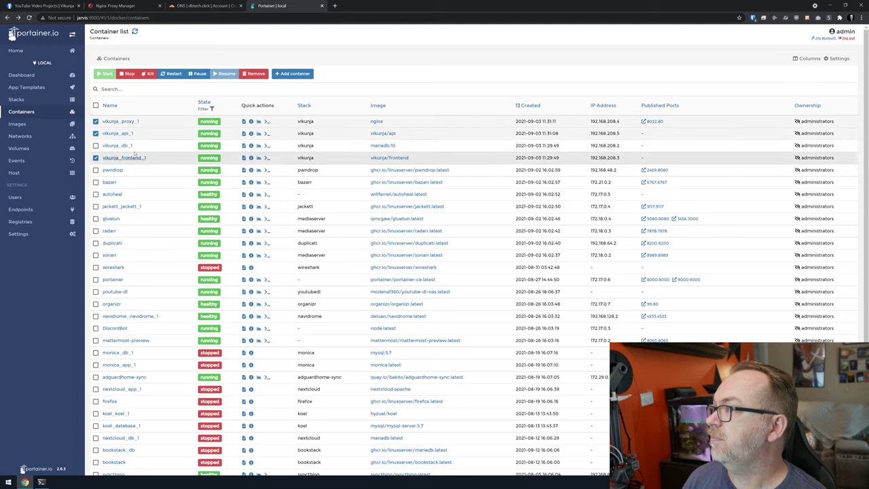
click(96, 133)
click(95, 120)
click(171, 74)
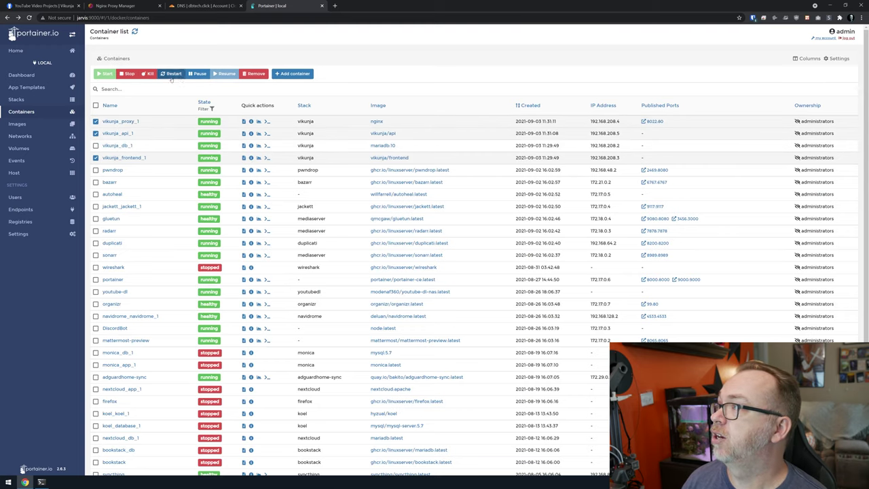
click(652, 121)
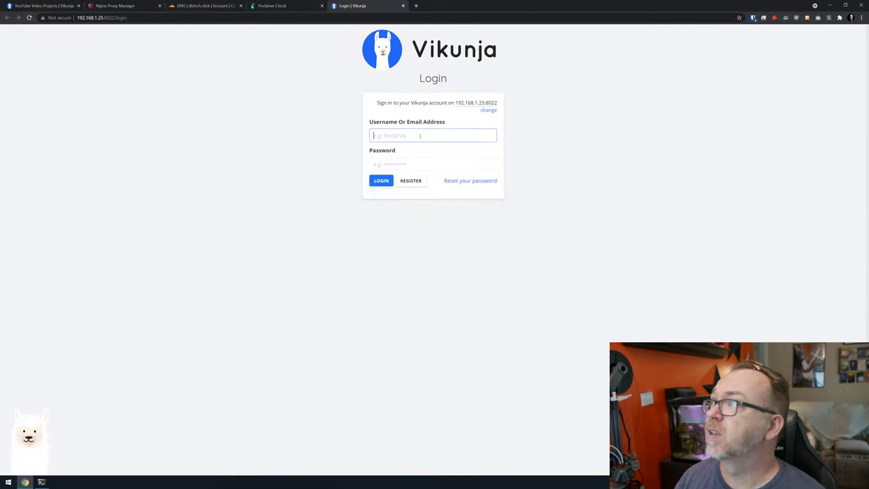
Start a new proxy host in Nginx Proxy Manager for the domain todo.dbtech.click.
click(121, 5)
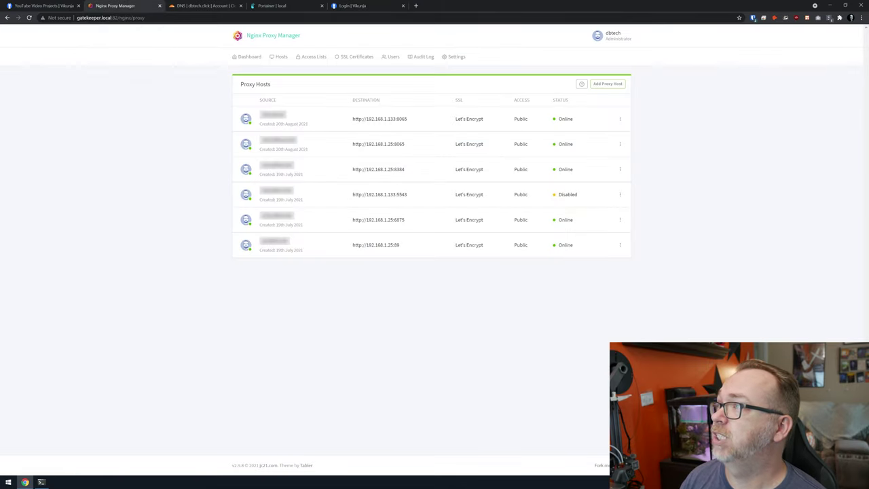
click(606, 83)
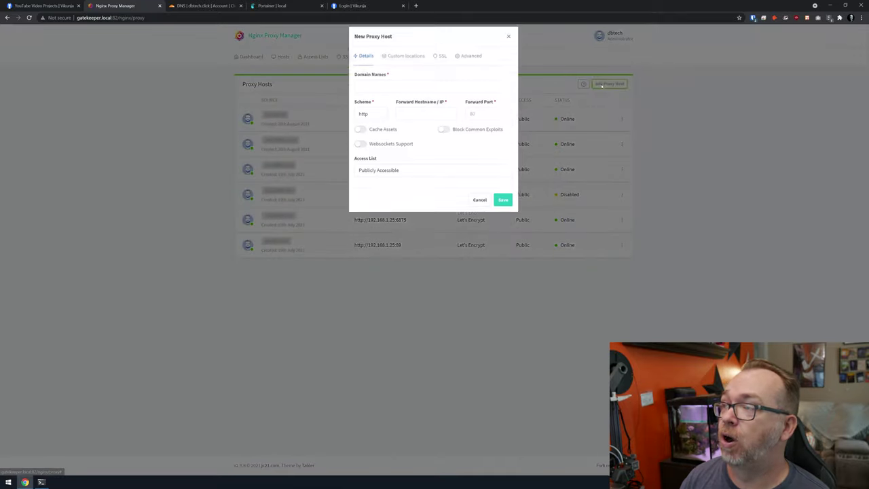
click(446, 91)
text(tod)
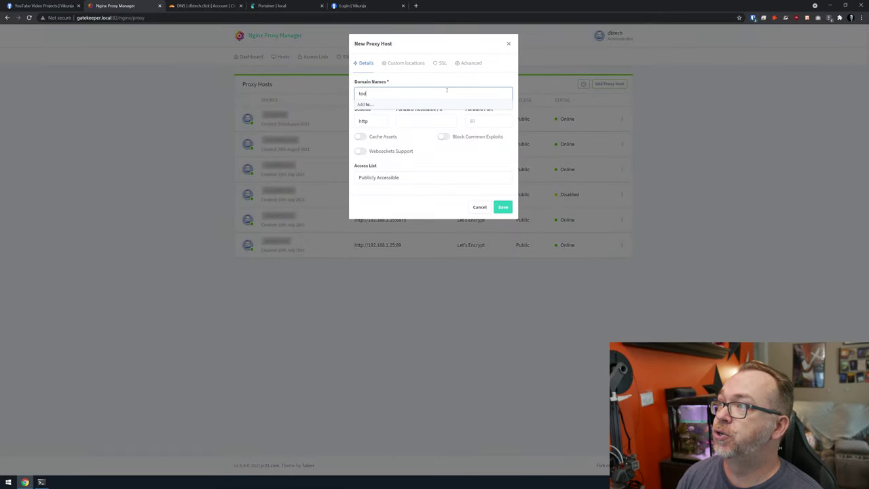
text(o.dbtech.click)
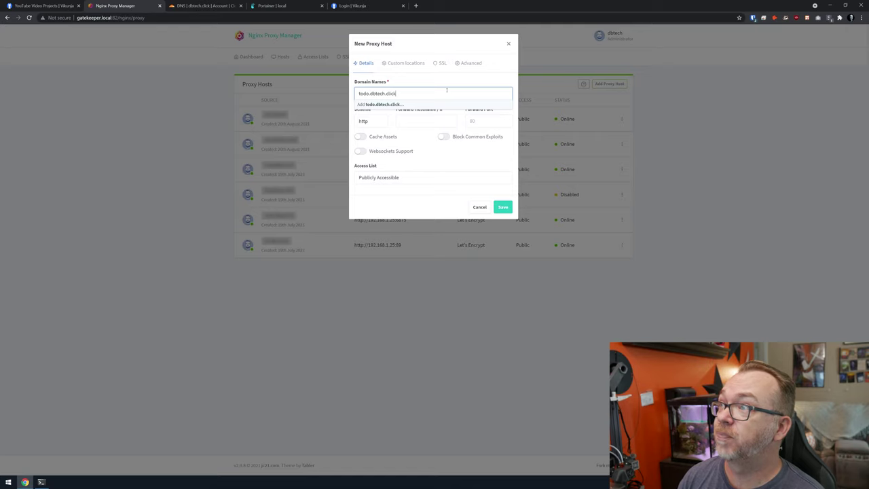
key(Return)
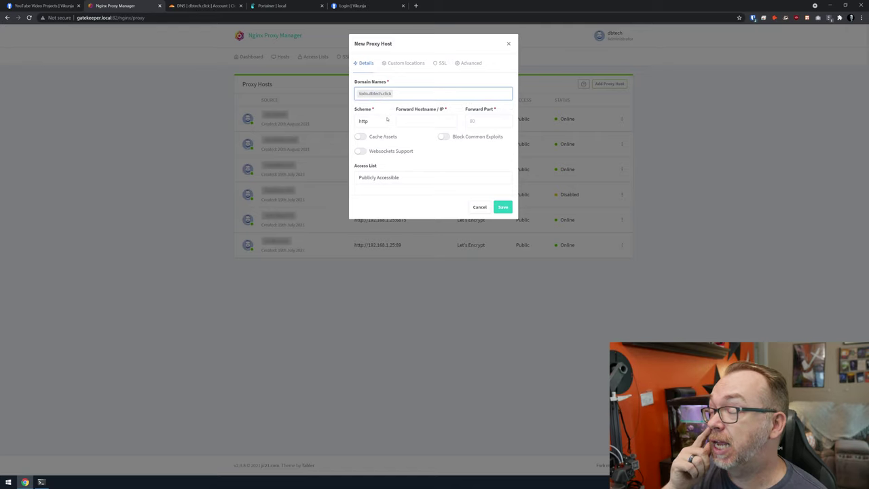
Forward the host to 192.168.1.25 port 8022 with Block Exploits and Websockets enabled.
click(407, 121)
text(19)
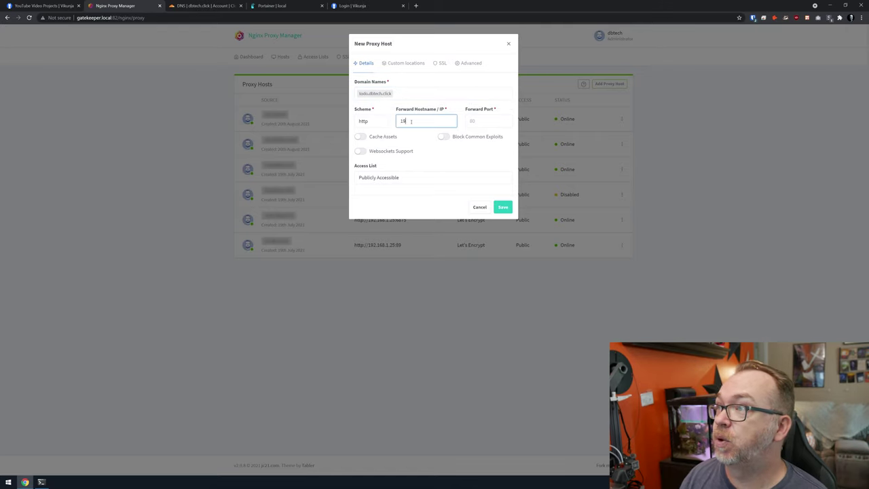
text(2.168.1.25)
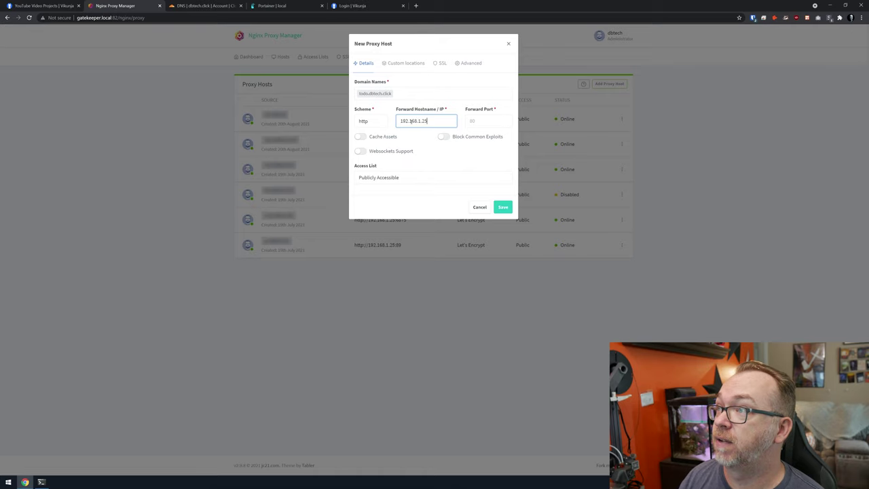
key(Tab)
click(356, 5)
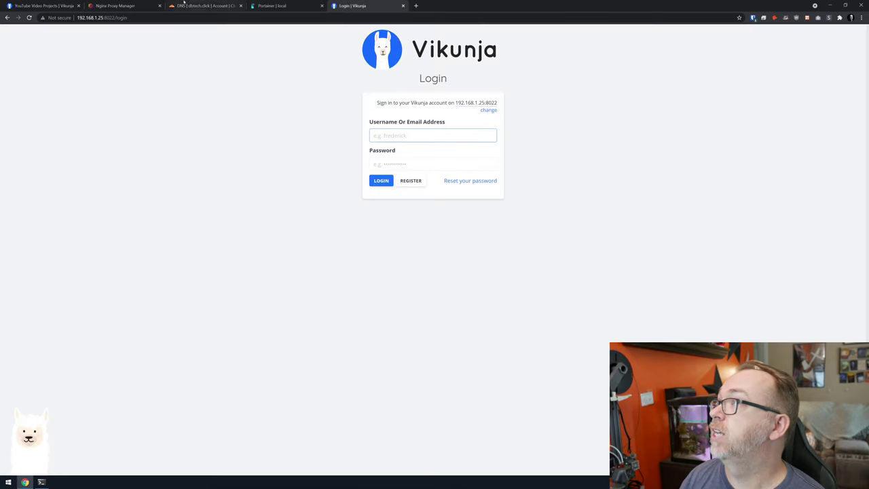
click(129, 4)
text(802)
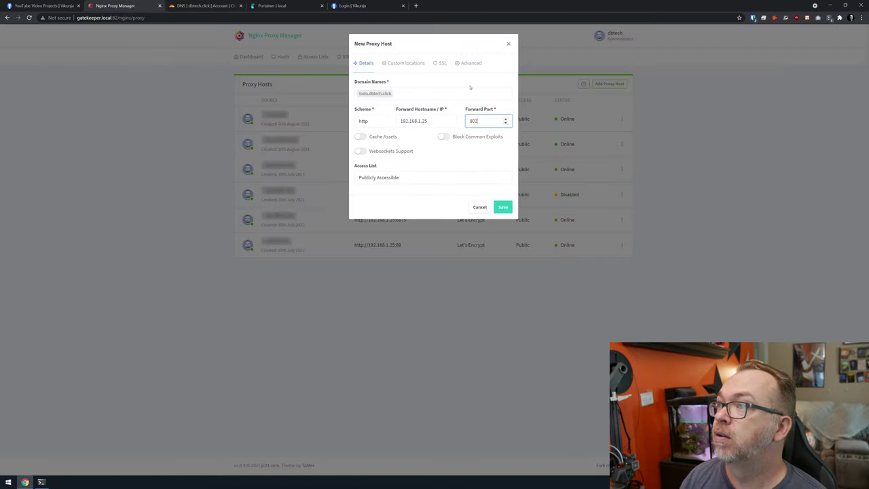
text(2)
click(443, 137)
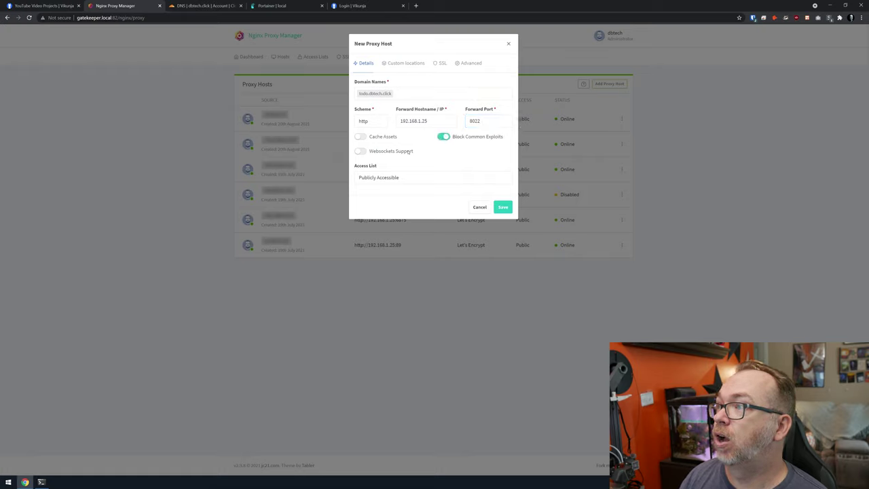
click(407, 151)
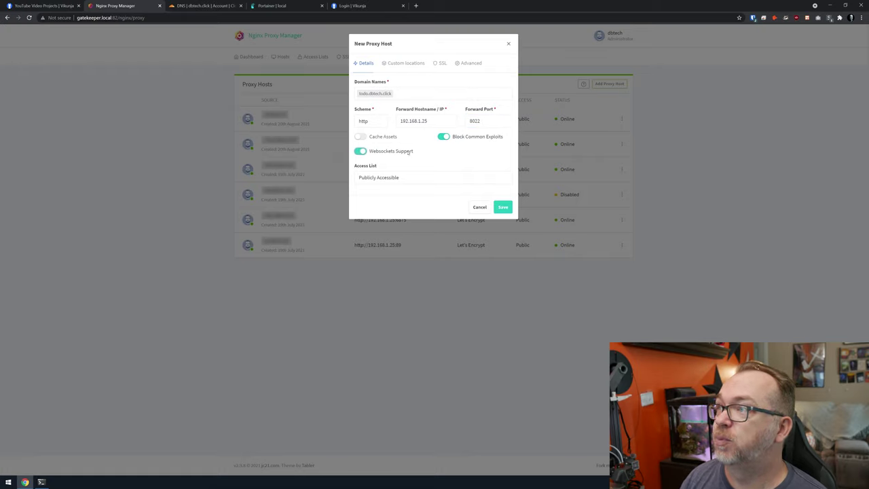
Request a new Let's Encrypt certificate with Force SSL and HTTP/2, agree to the terms, and save.
click(442, 63)
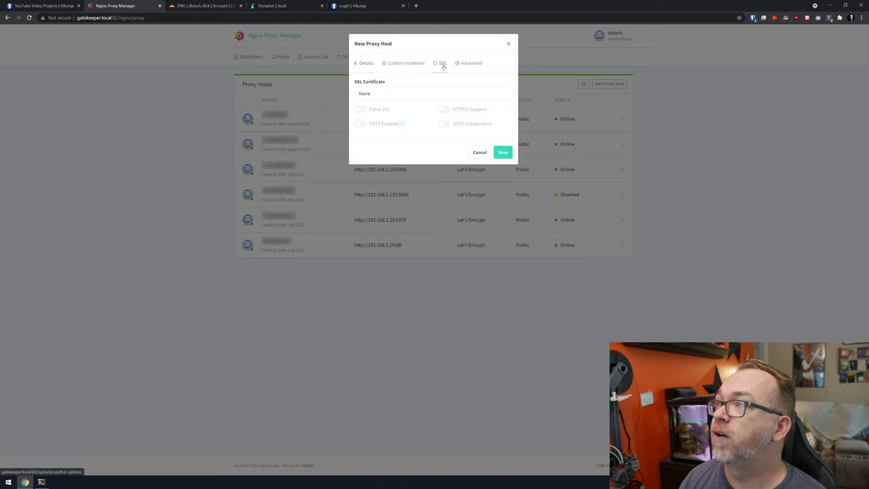
click(378, 95)
click(381, 120)
click(360, 109)
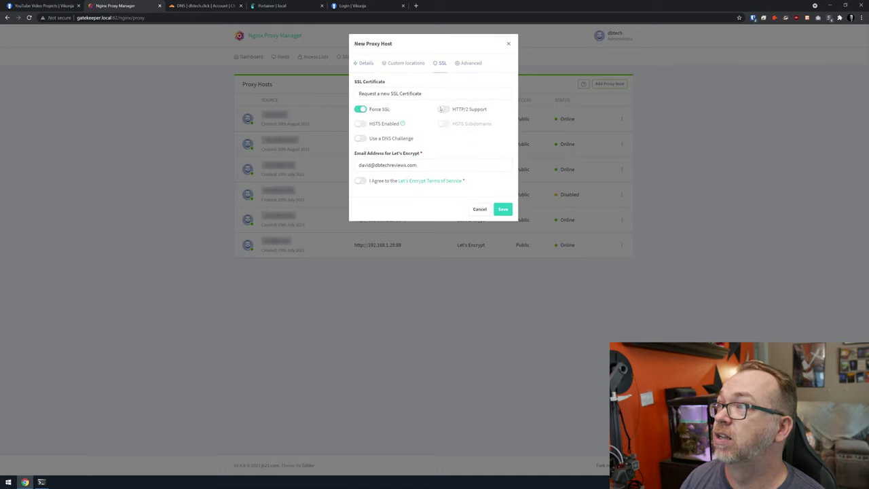
click(444, 109)
click(361, 181)
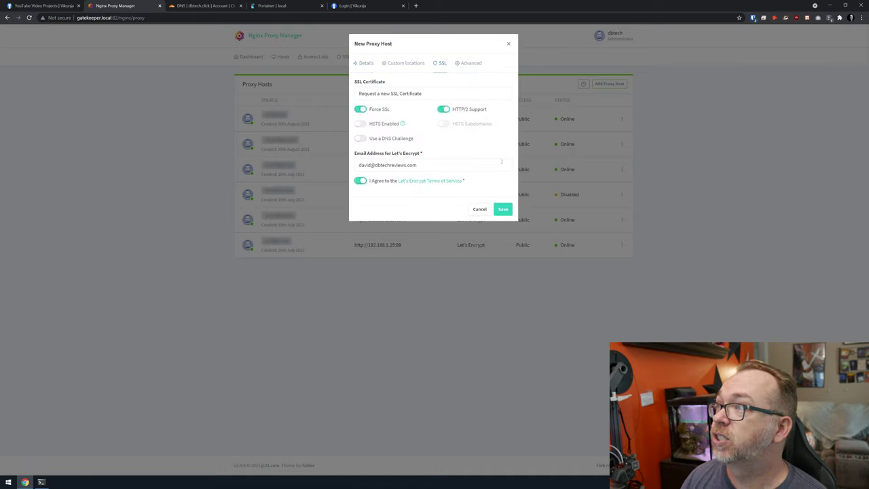
click(503, 209)
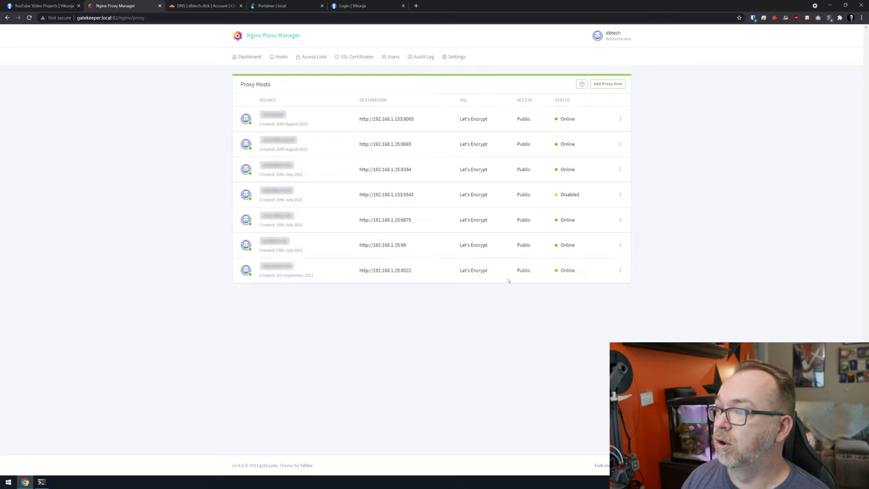
Re-enable Force SSL and HTTP/2 on the todo.dbtech.click host, save, and open the site.
click(621, 270)
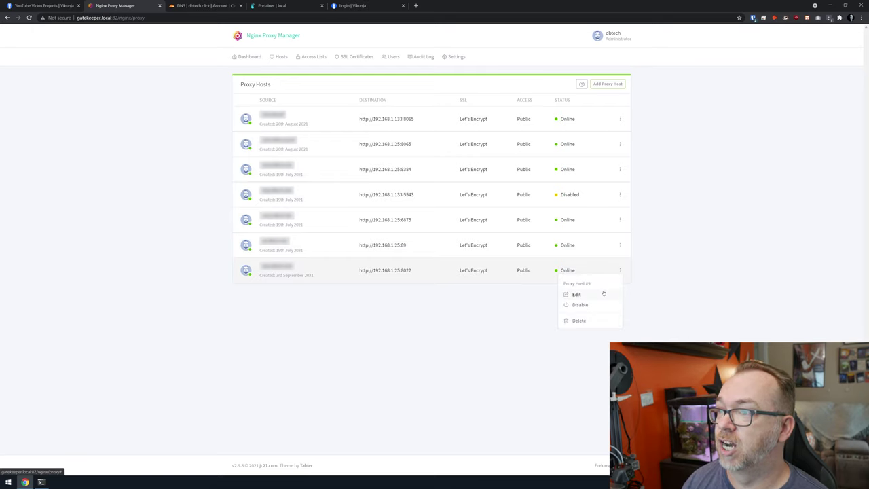
click(603, 293)
click(439, 63)
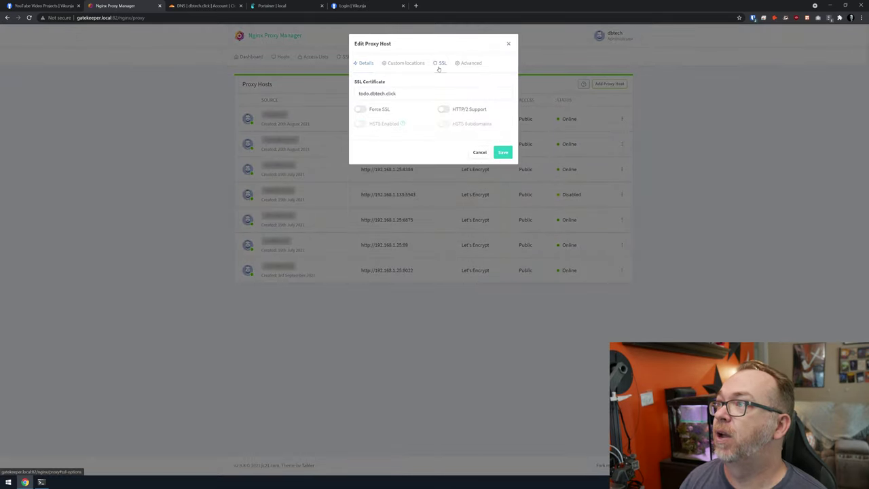
click(384, 109)
click(444, 109)
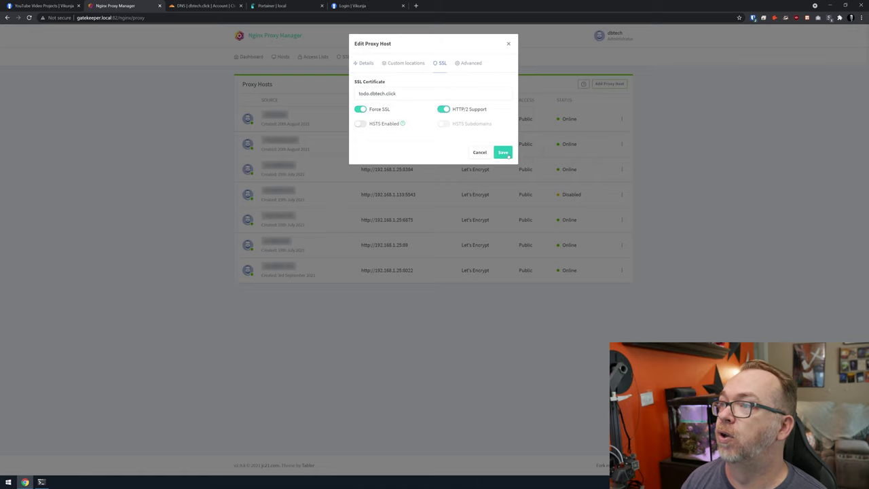
click(503, 152)
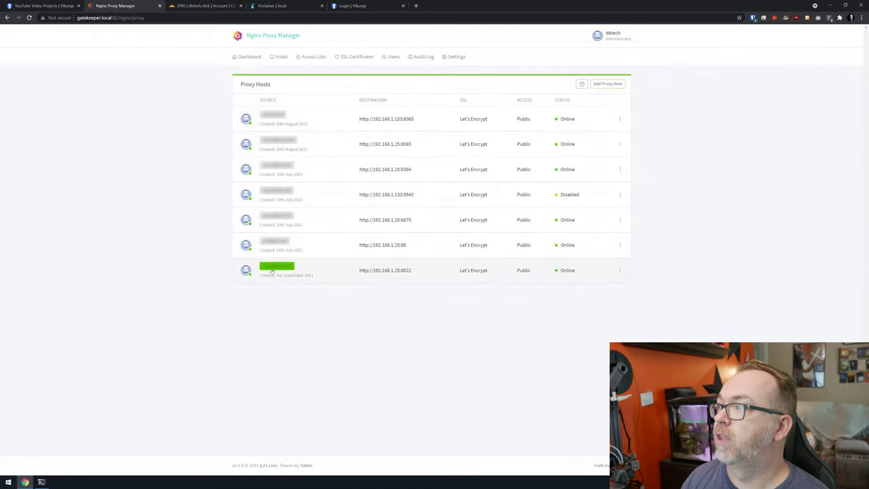
click(271, 269)
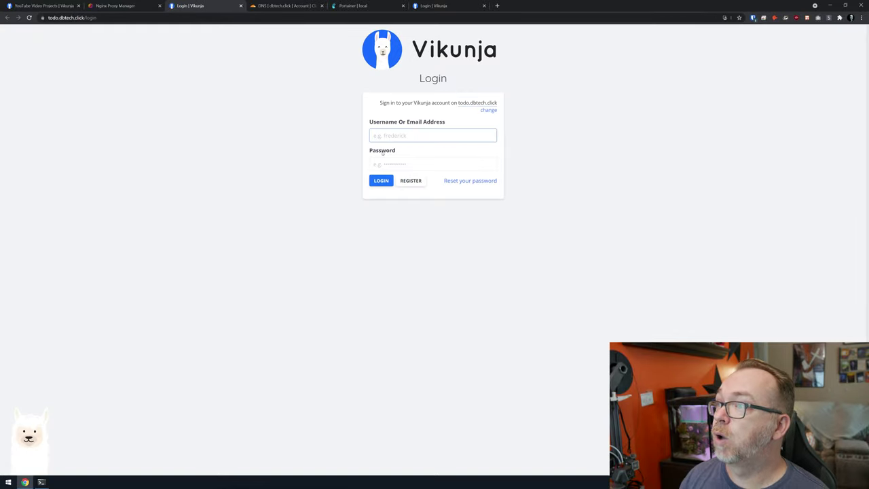
Register a Vikunja account by entering a username, the user's e-mail address and a password.
click(408, 182)
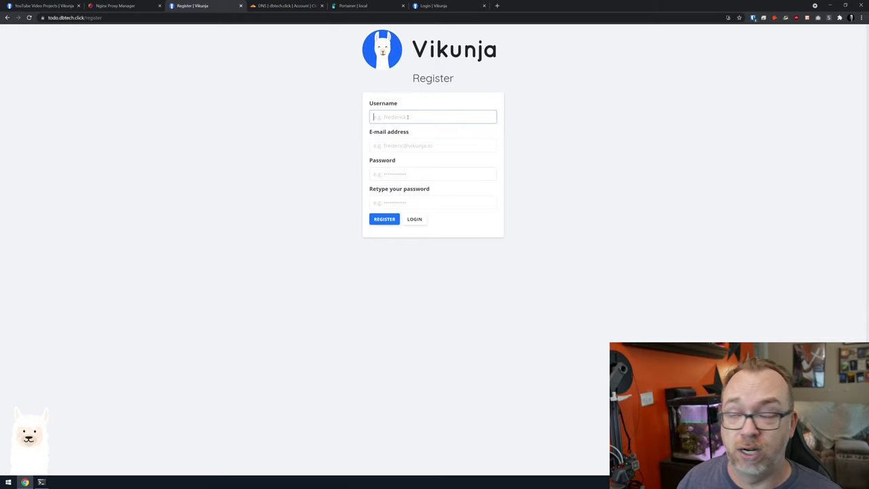
text(dbtech)
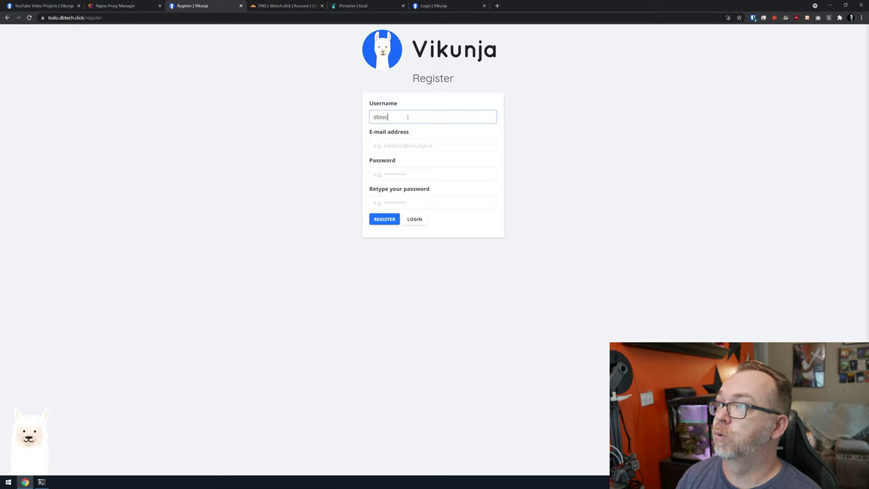
key(Tab)
key(Tab)
text(•••••)
key(Return)
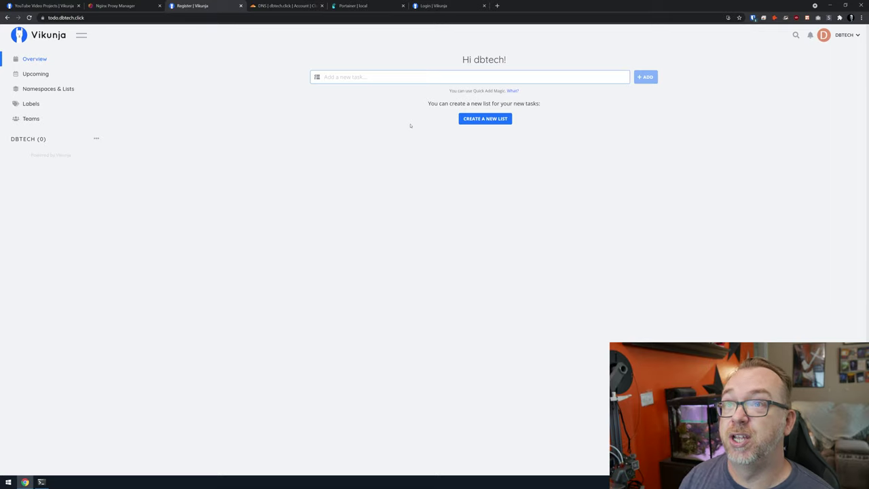
key(alt+Tab)
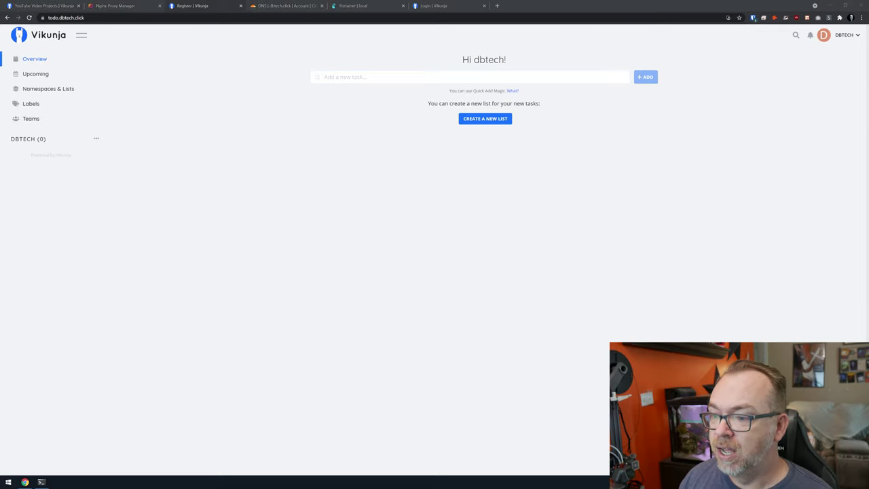